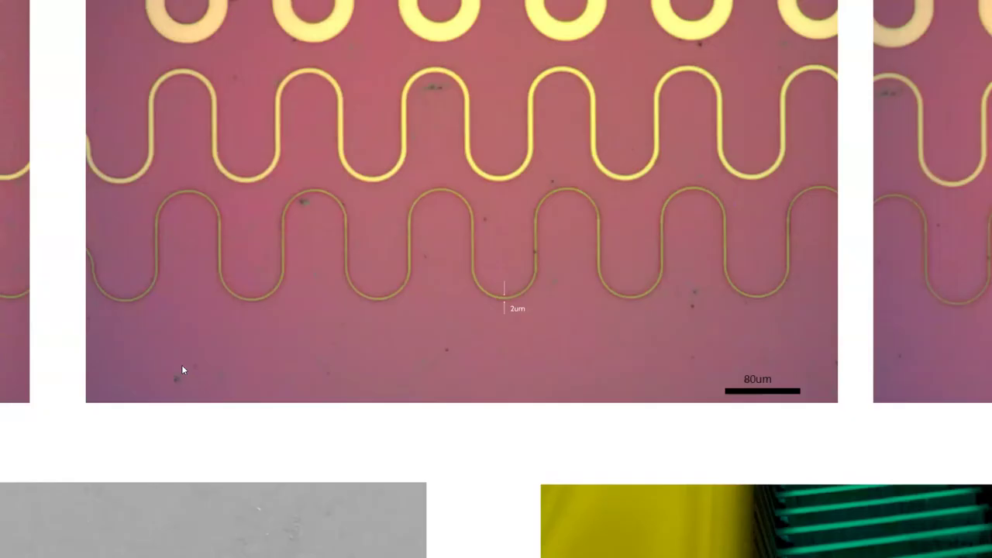
key(Right)
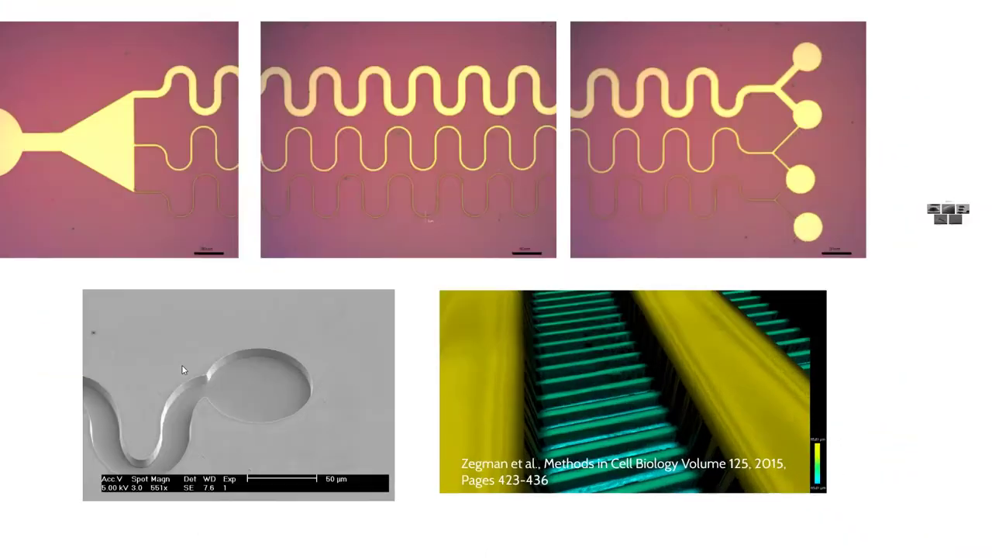
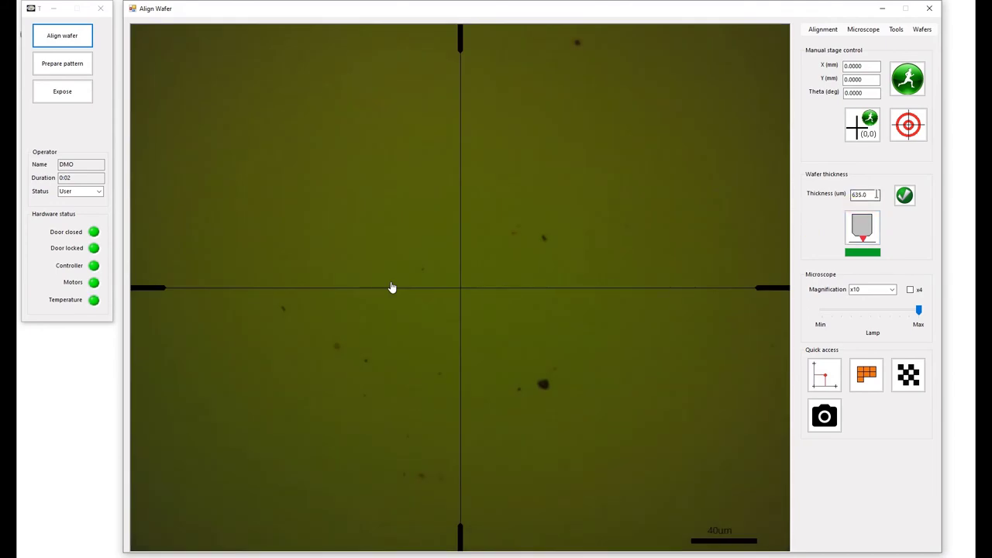
Step: Lower the microscope magnification from x10 to x3
key(Page_Up)
key(Page_Up)
click(892, 290)
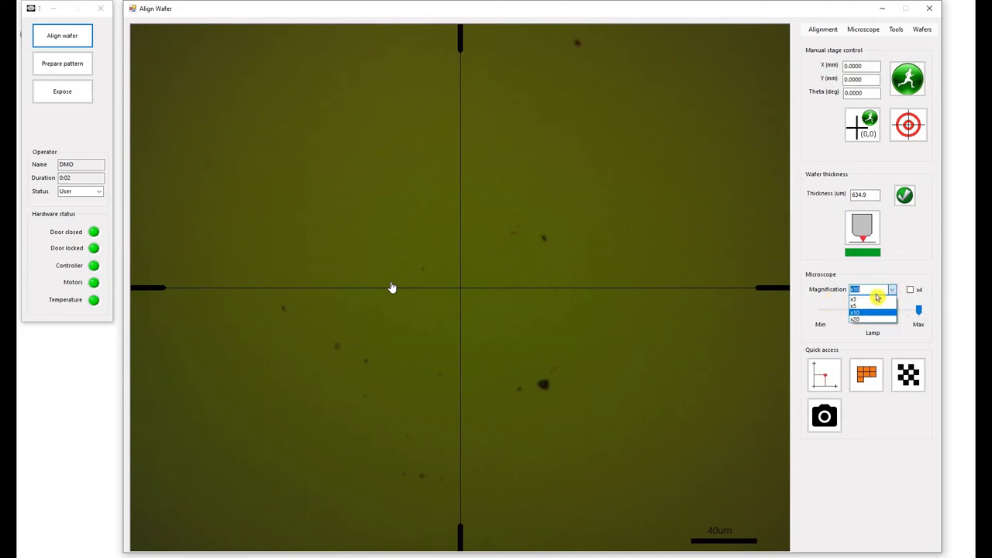
click(867, 300)
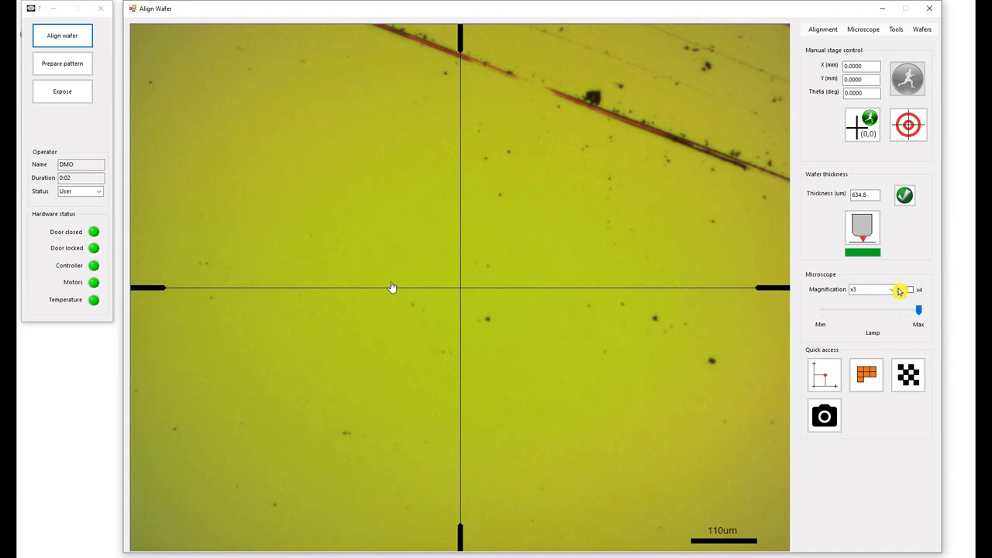
click(892, 289)
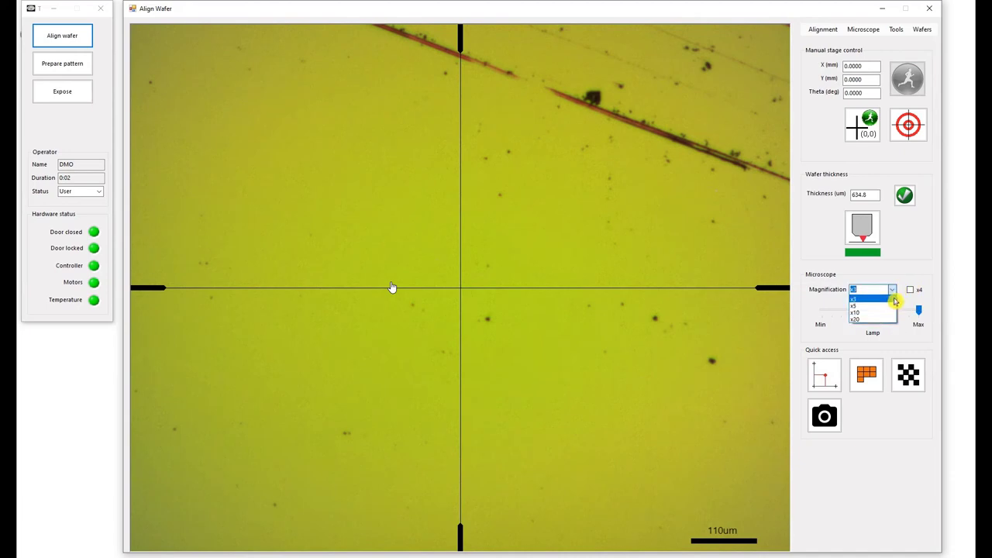
click(893, 290)
Step: Toggle the 4x digital zoom on and back off, then dim the microscope lamp
click(914, 290)
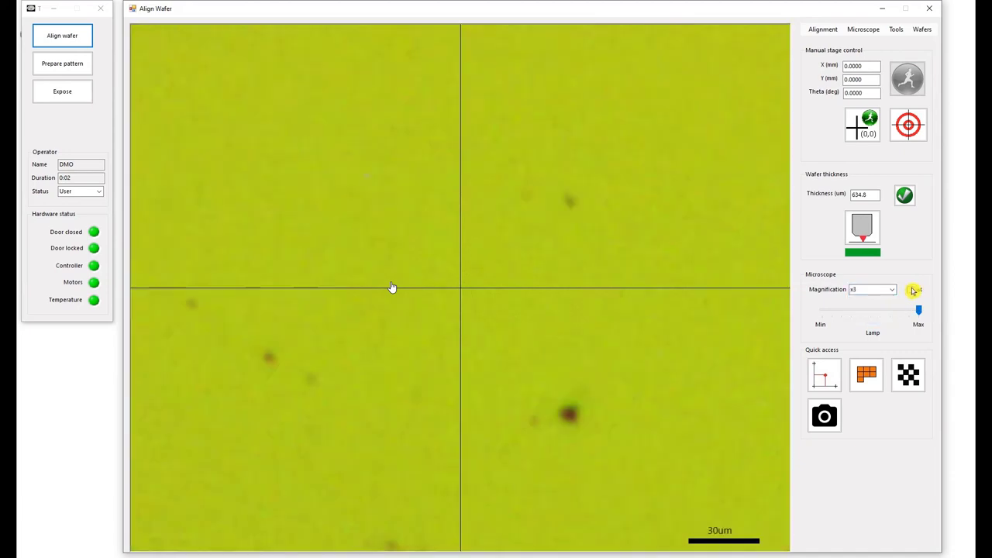
click(914, 290)
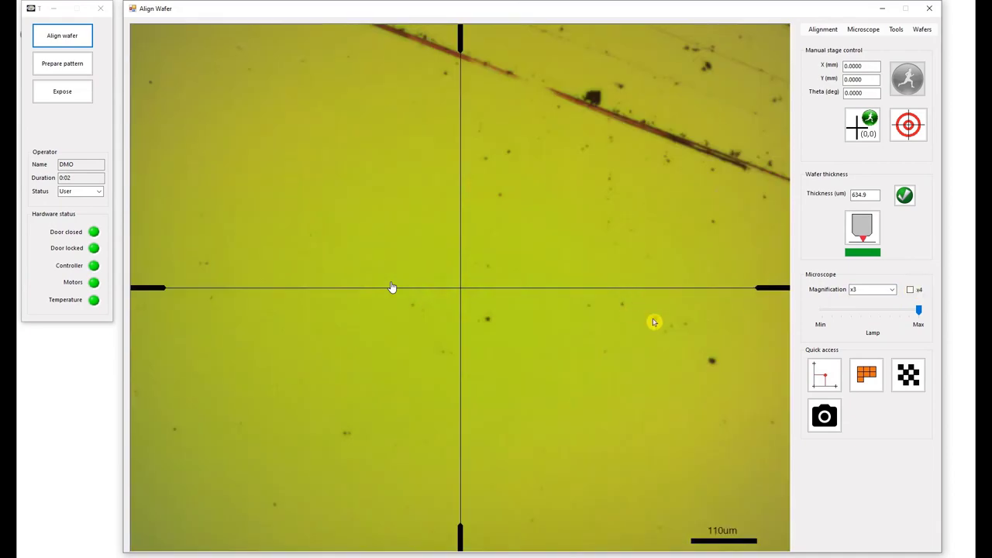
mouse_move(915, 318)
mouse_down()
mouse_move(845, 323)
mouse_move(921, 320)
mouse_up()
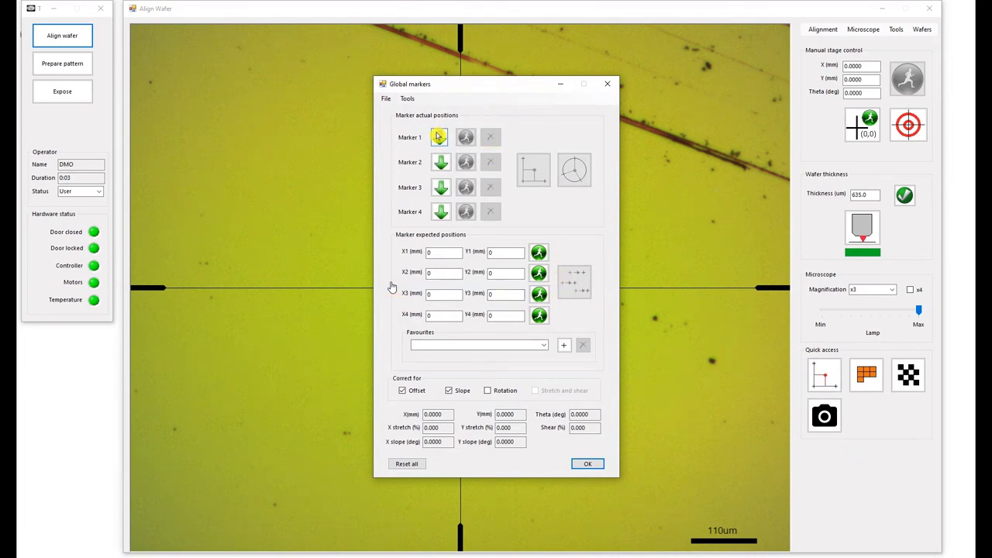
click(440, 140)
click(441, 162)
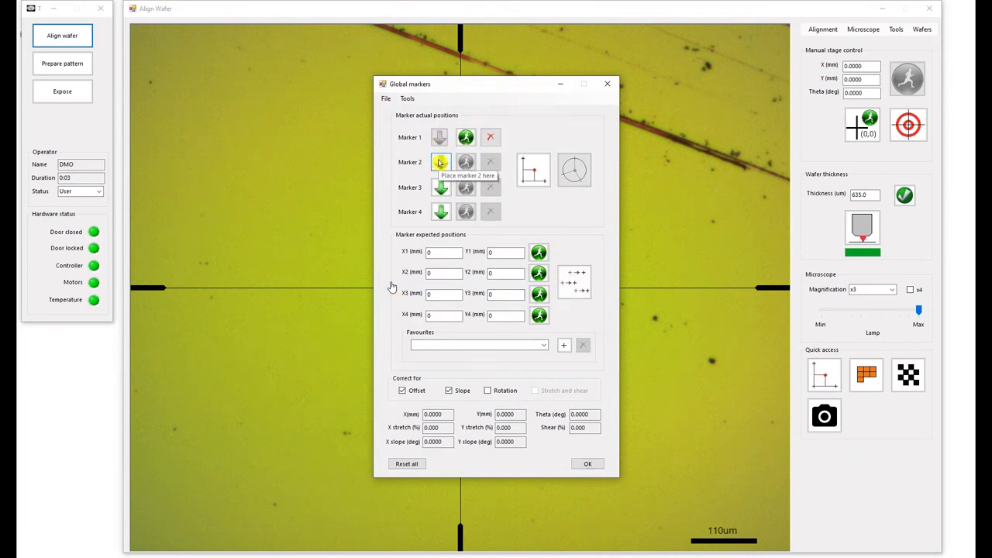
click(440, 188)
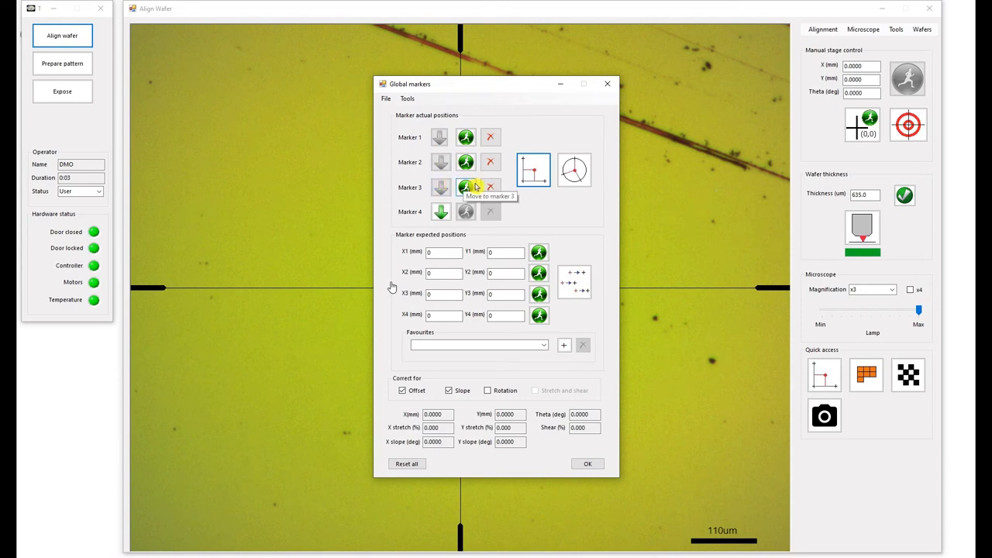
click(489, 189)
click(490, 164)
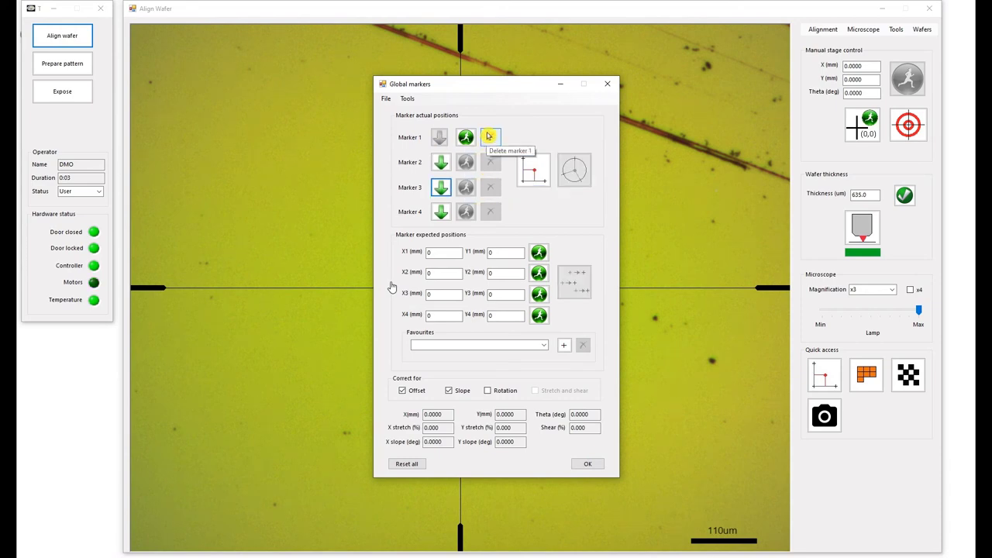
click(490, 137)
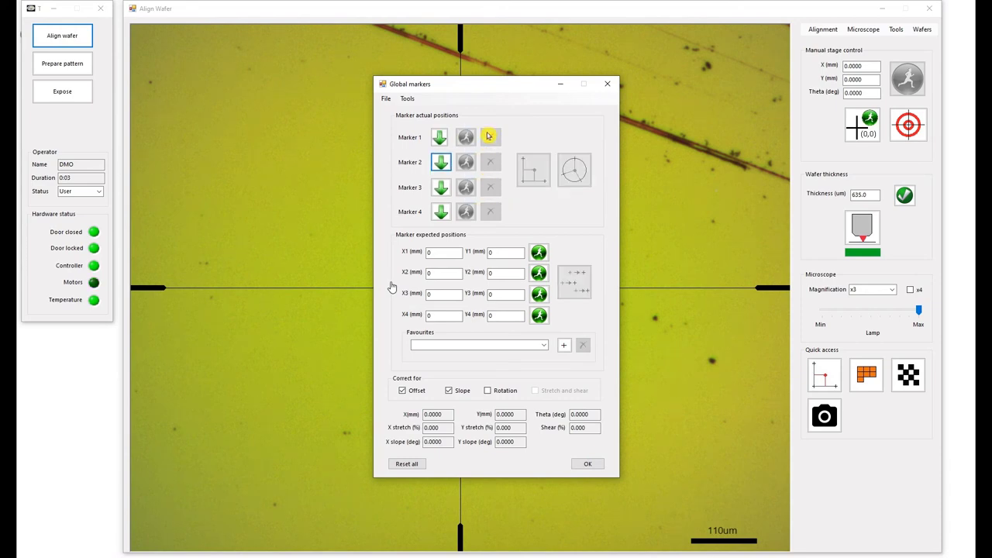
click(611, 83)
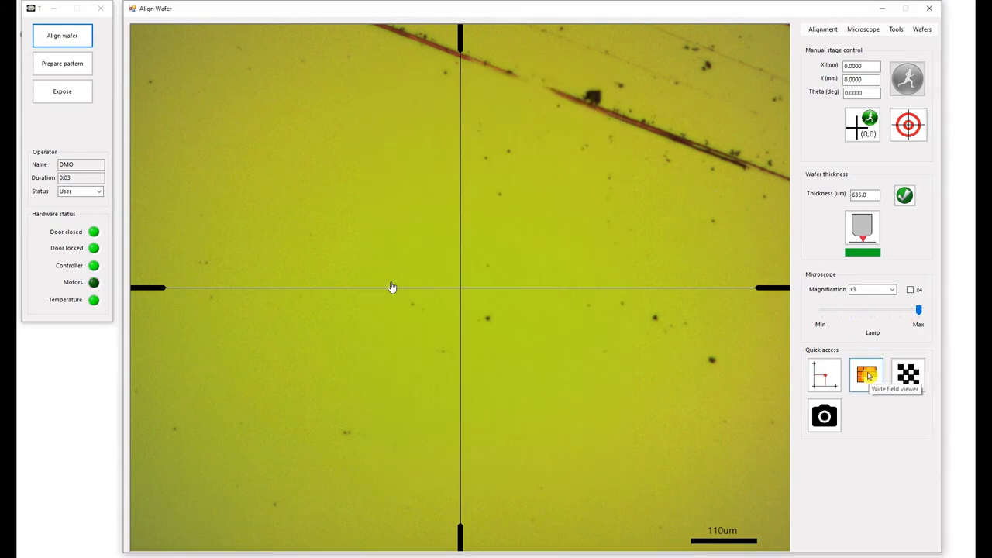
click(867, 375)
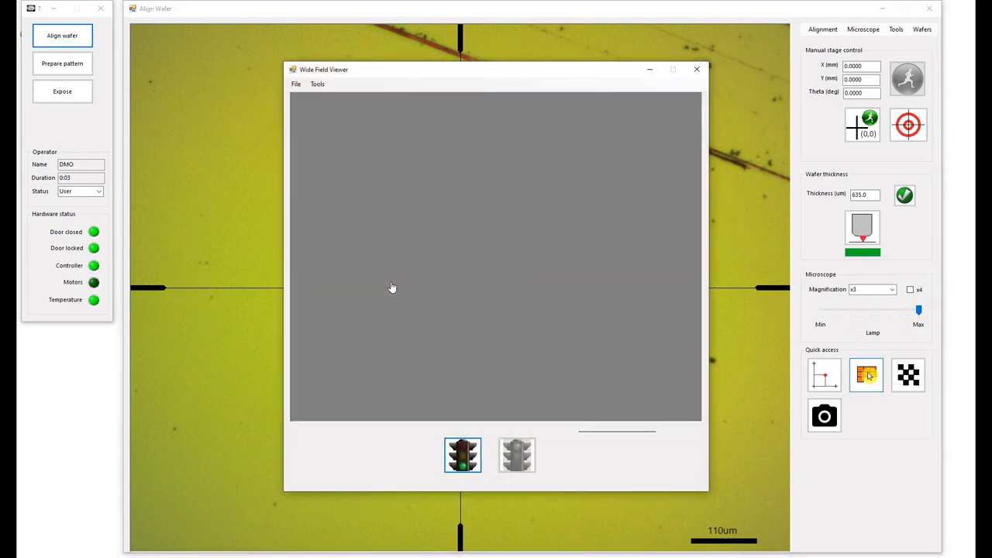
Step: Scan a 3x3 wide-field mosaic, move the stage to a tile, and close the viewer
click(463, 453)
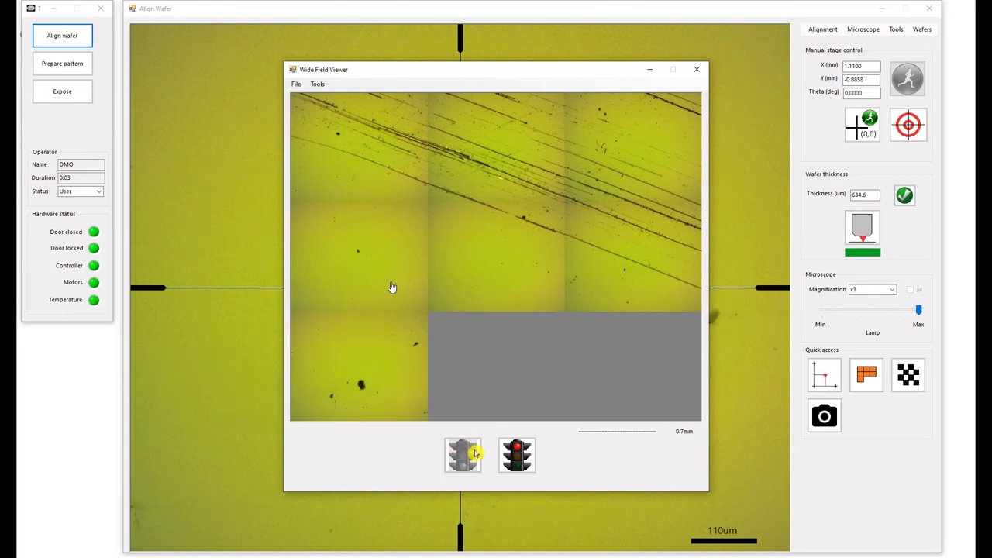
click(521, 460)
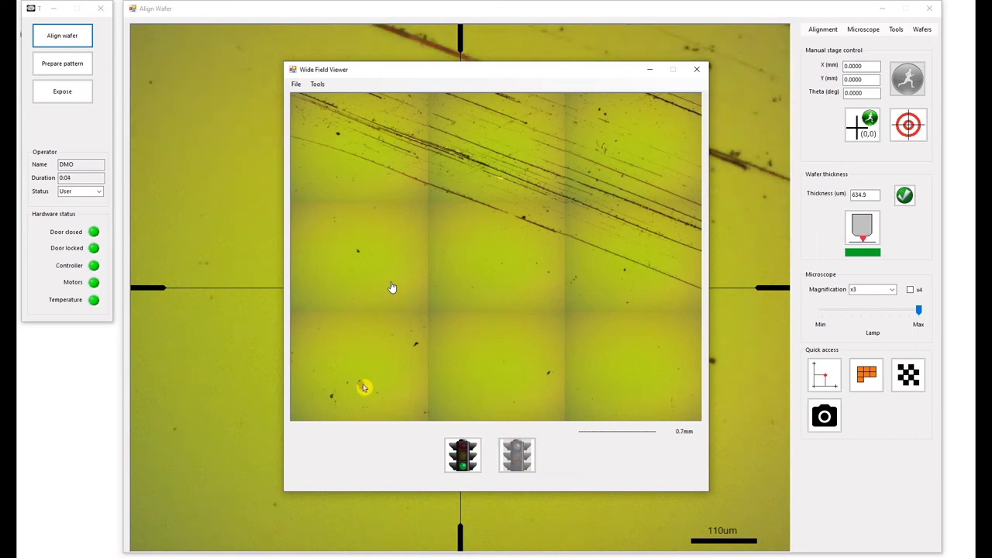
click(364, 387)
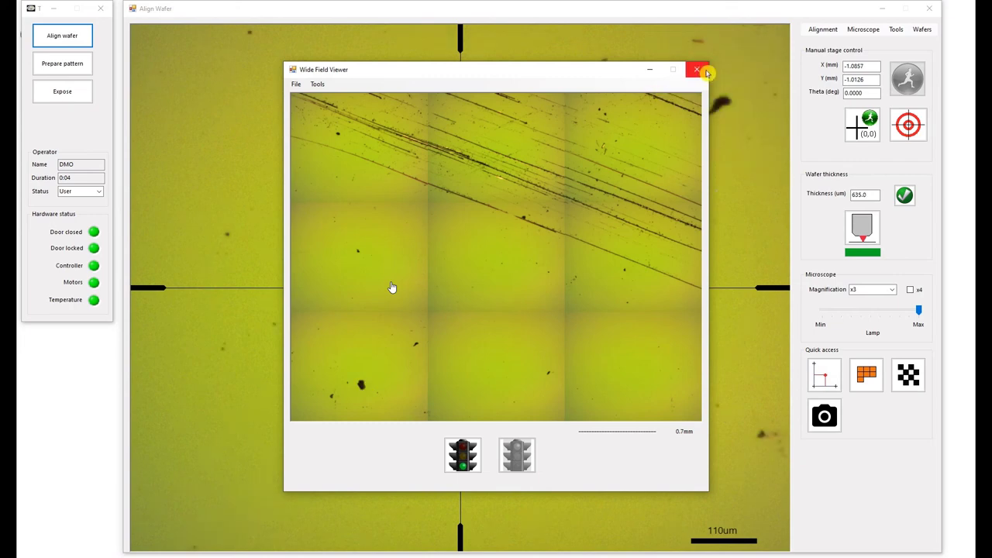
click(702, 72)
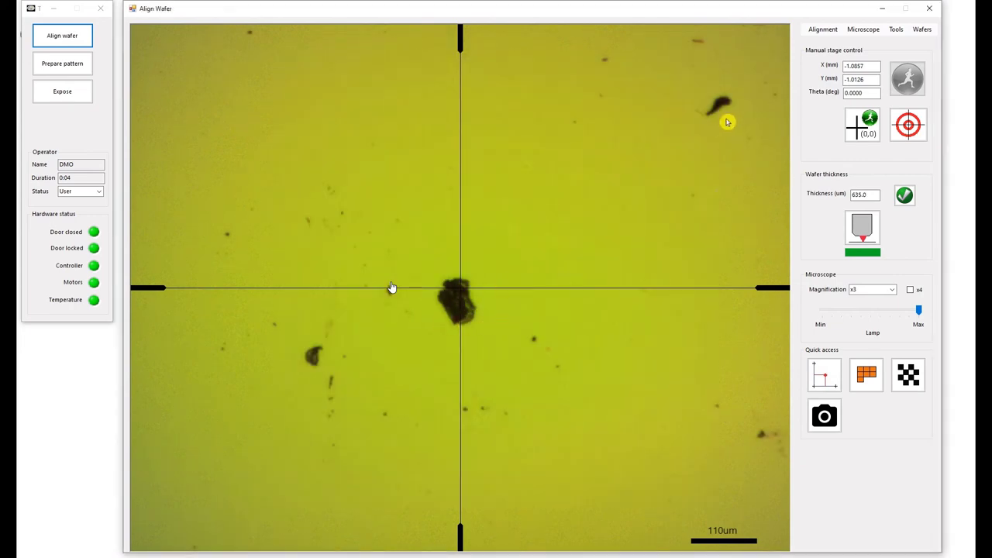
Step: Centre on two image spots, drive the stage to X 20, Y 20 mm, then return to origin
click(726, 103)
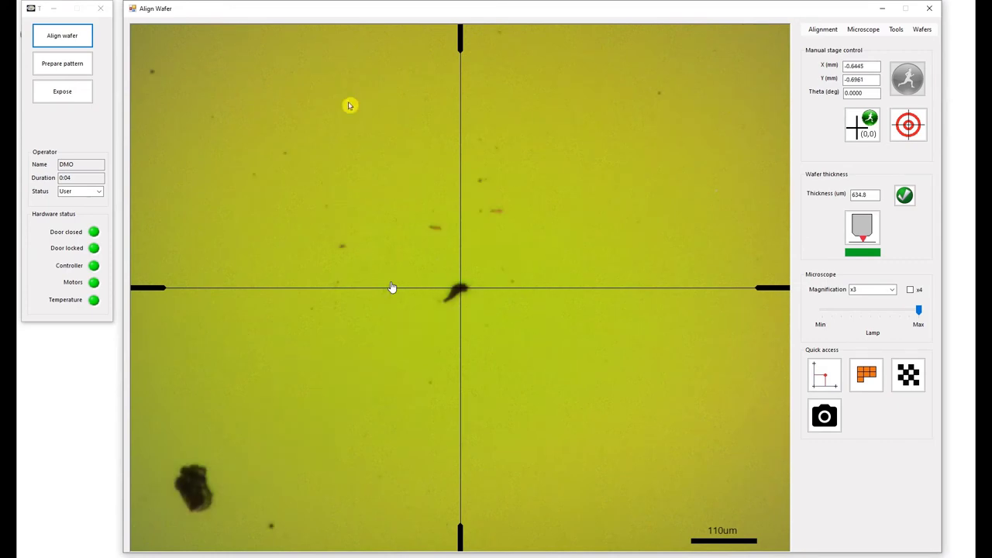
click(215, 69)
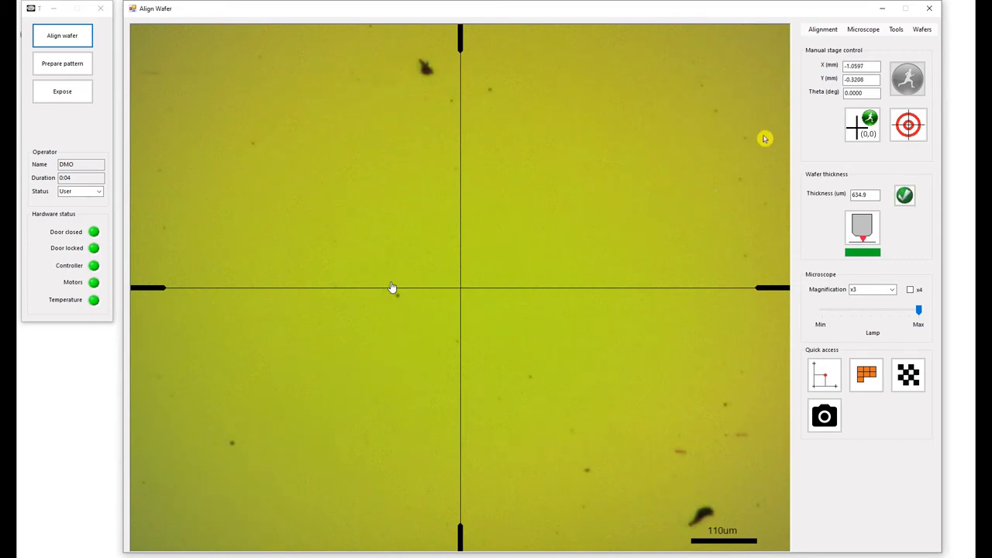
double_click(870, 65)
key(BackSpace)
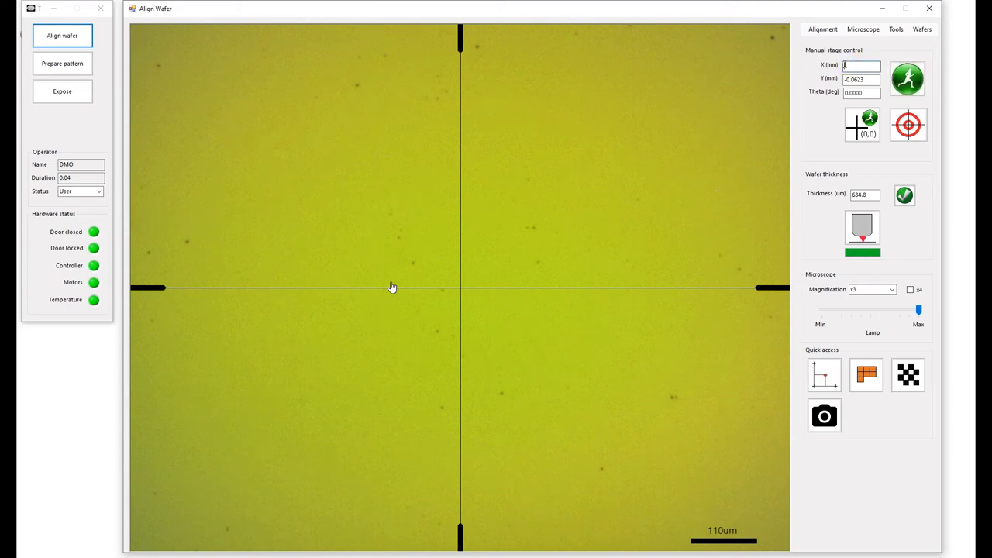
text(20)
key(Tab)
key(BackSpace)
text(20)
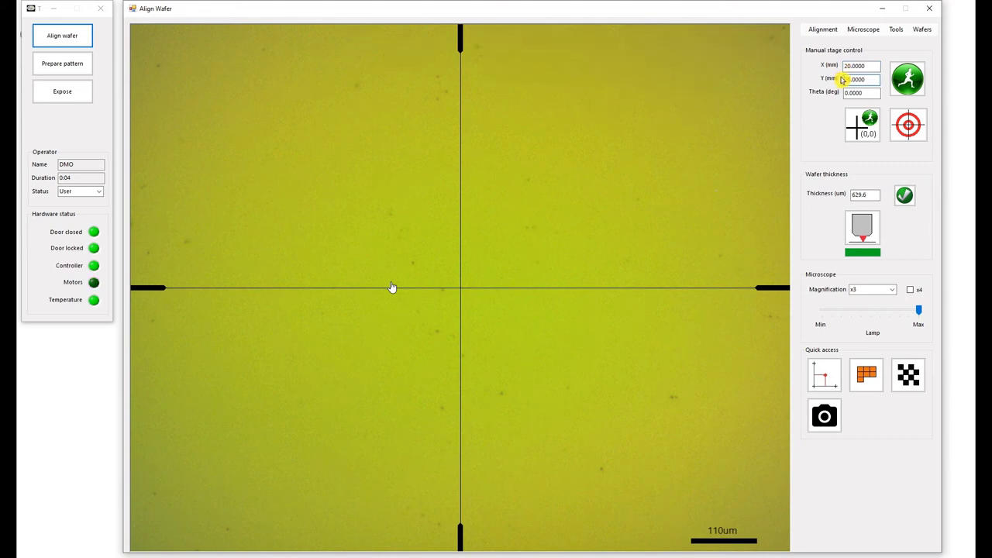
key(Return)
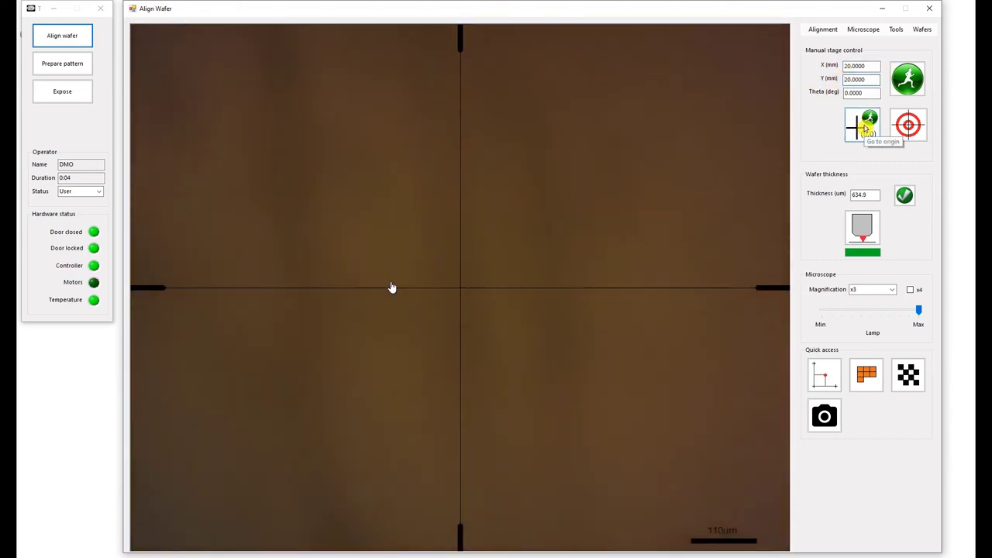
click(866, 128)
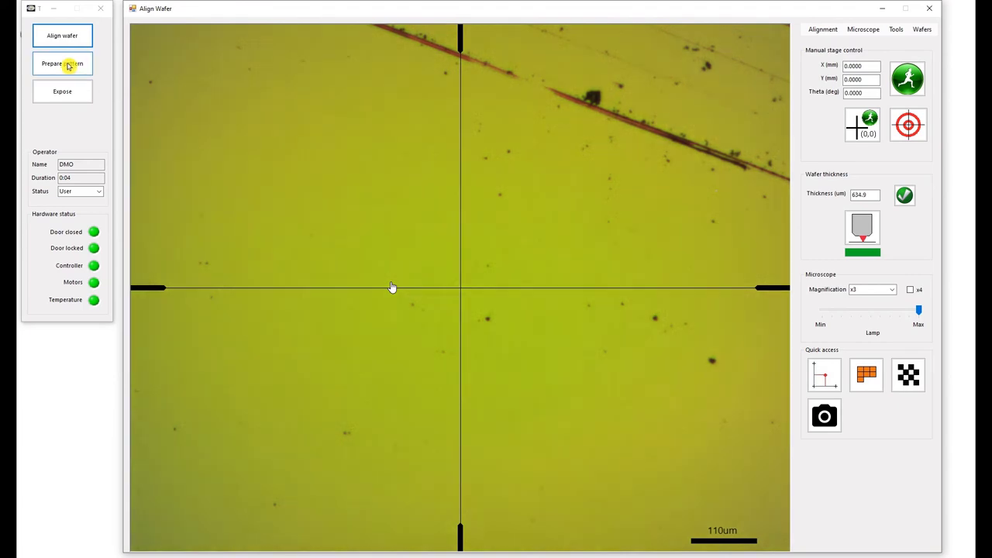
Step: In Prepare Pattern, add a job and load DMO test chip single v3.cif
click(68, 66)
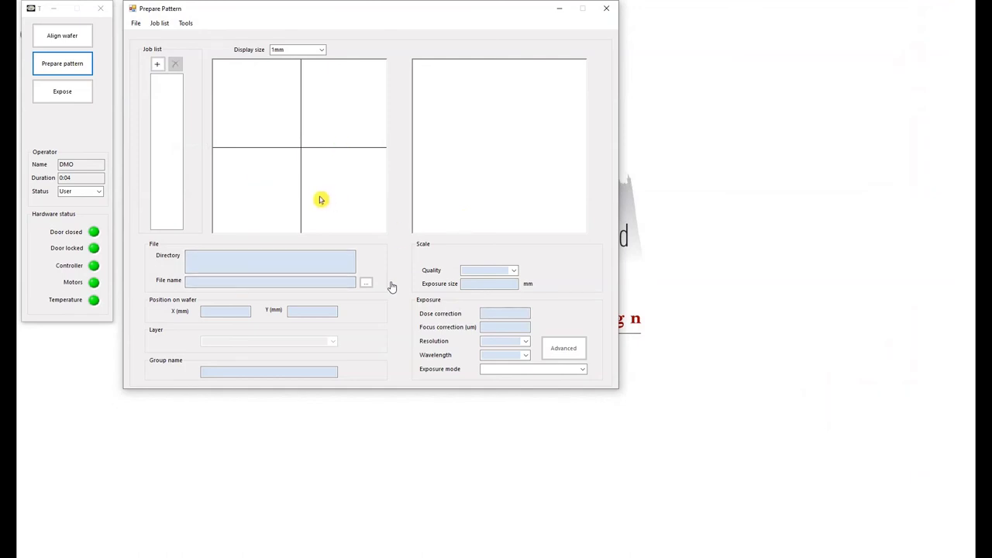
click(156, 78)
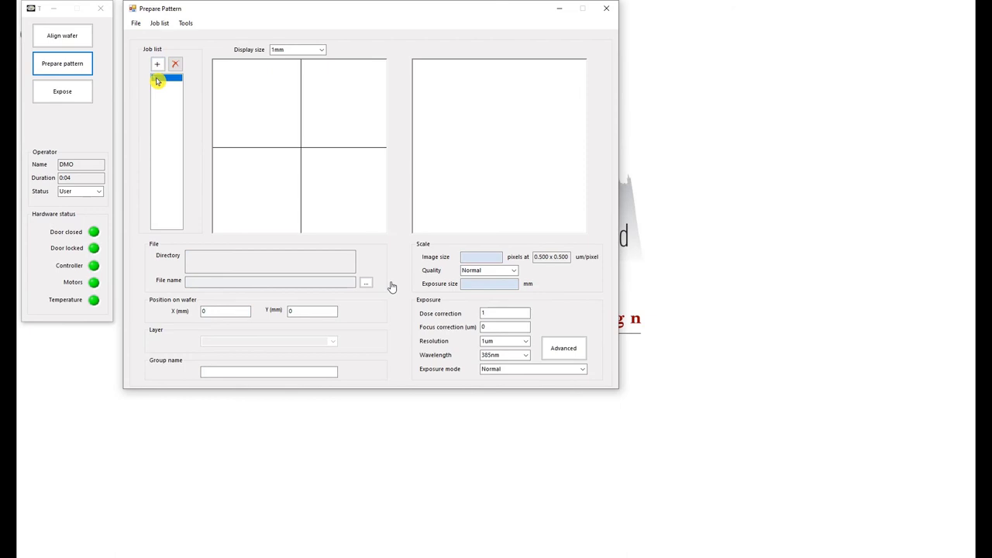
click(366, 283)
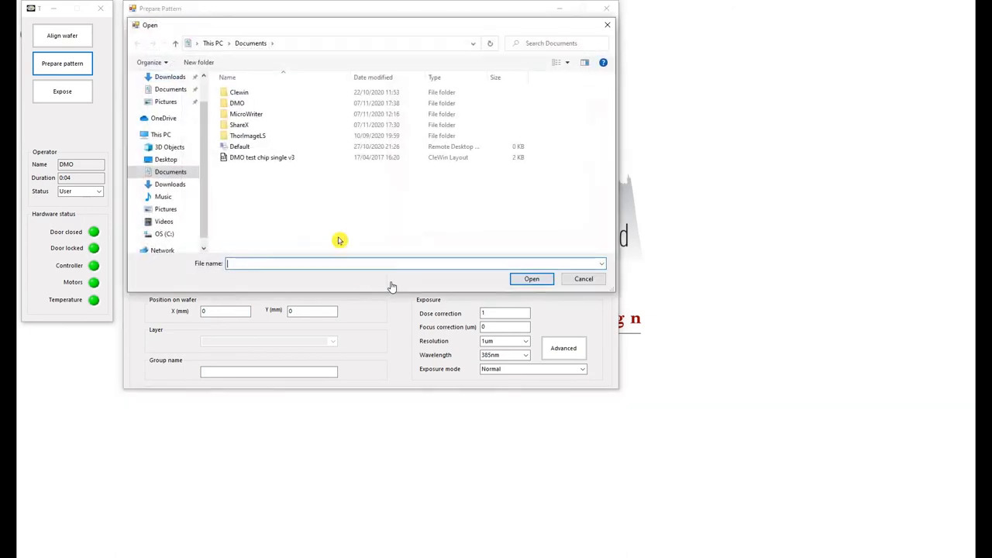
click(279, 159)
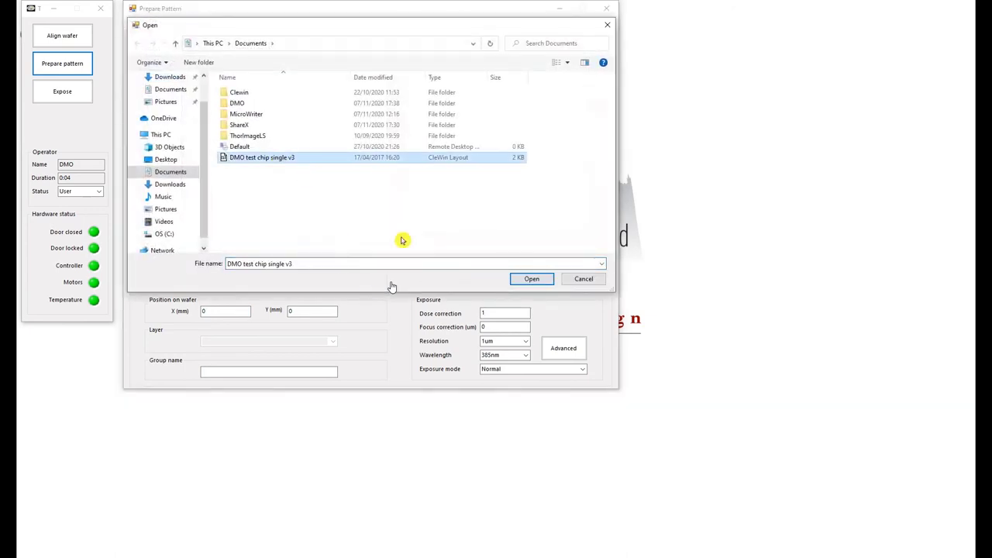
click(534, 279)
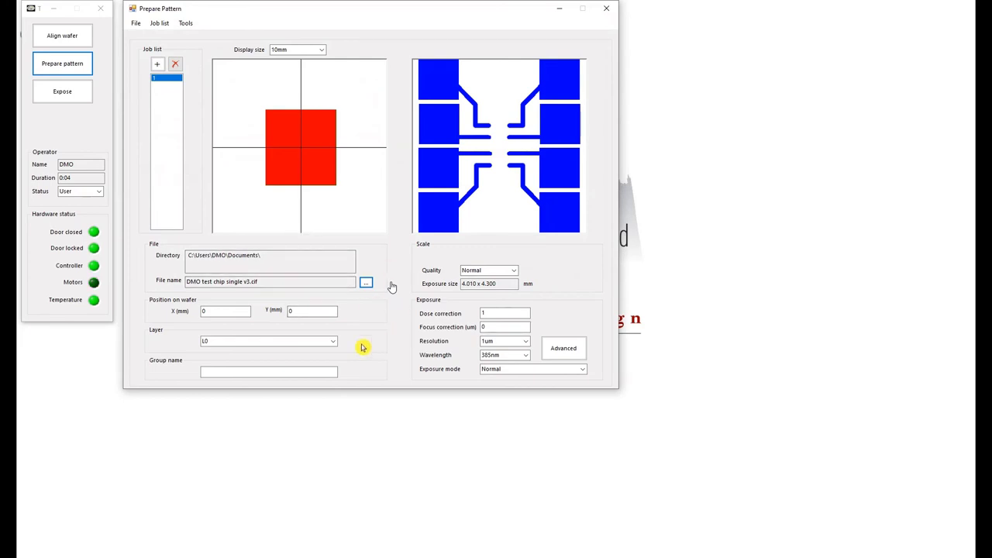
Step: Try layers L1 and L3, then set job 1 to layer L0
click(334, 344)
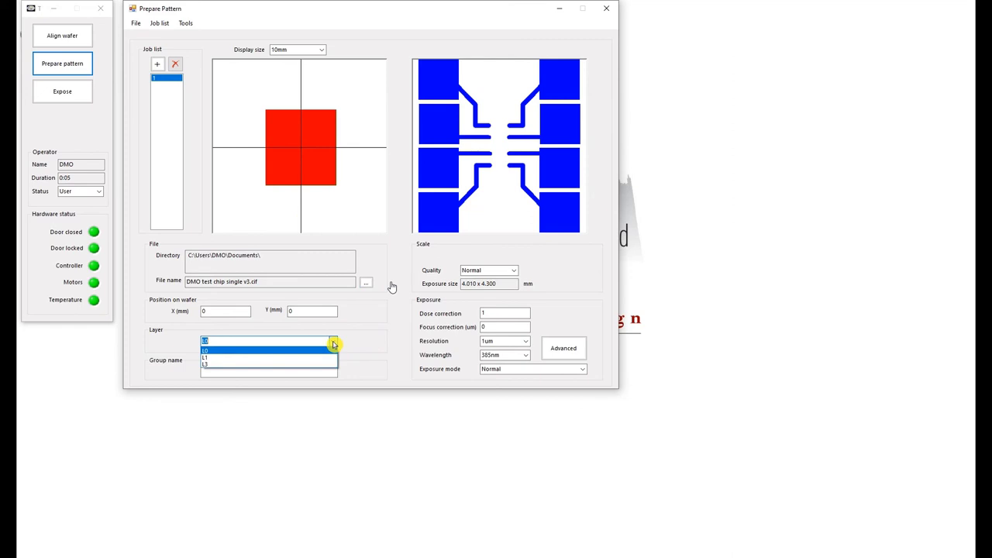
click(248, 358)
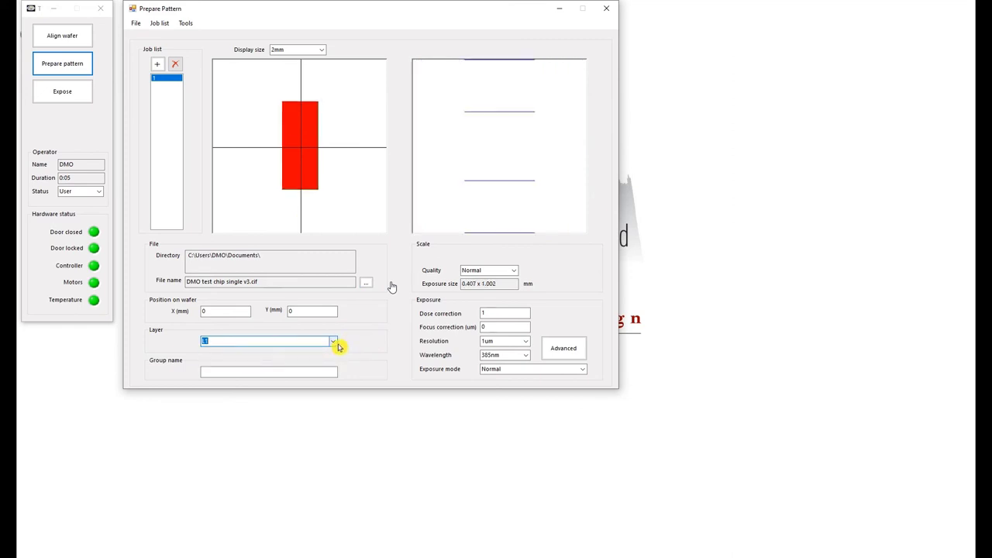
click(334, 342)
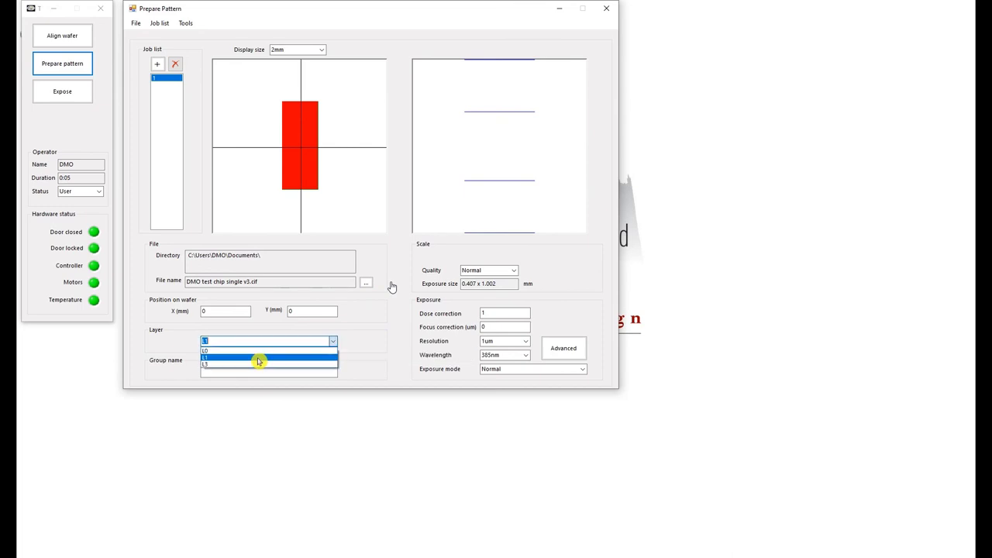
click(246, 366)
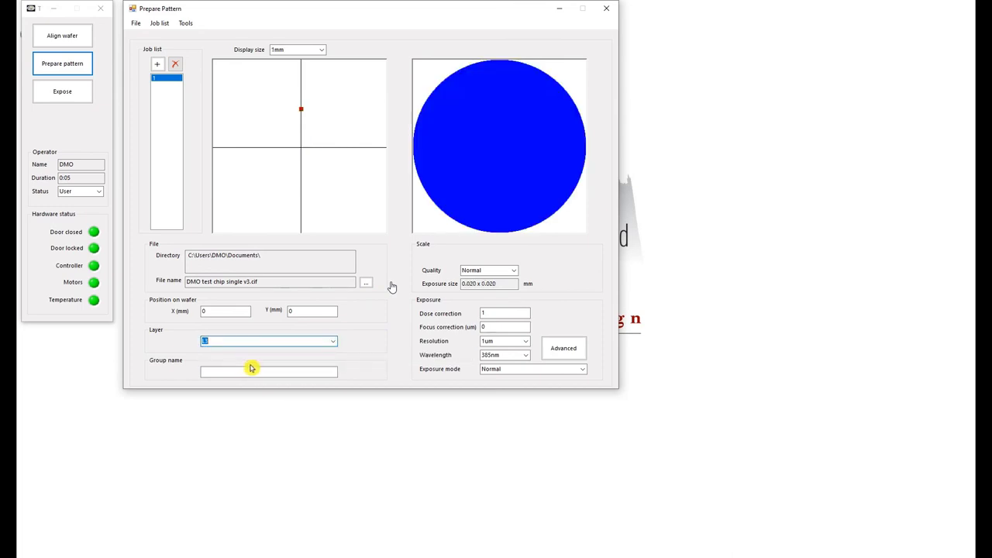
click(333, 341)
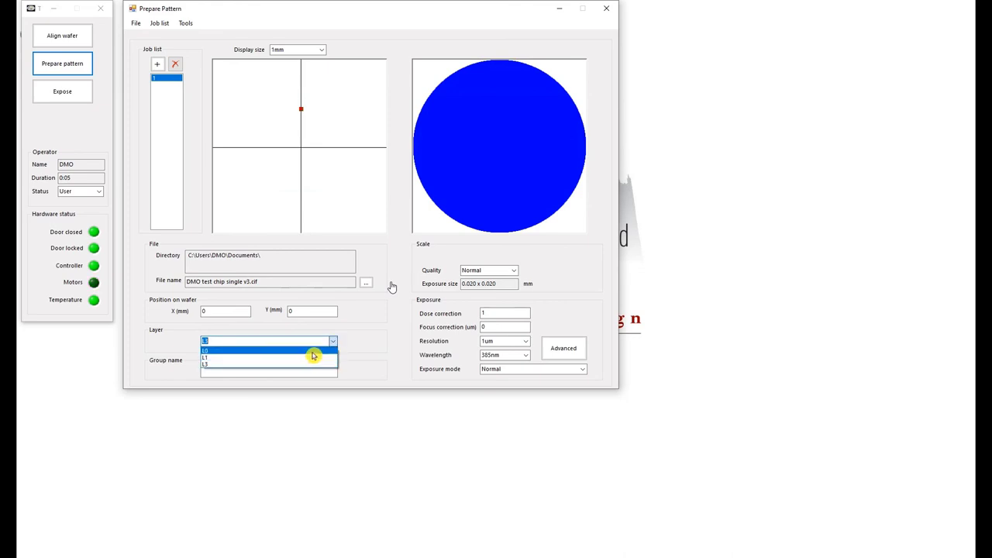
click(313, 351)
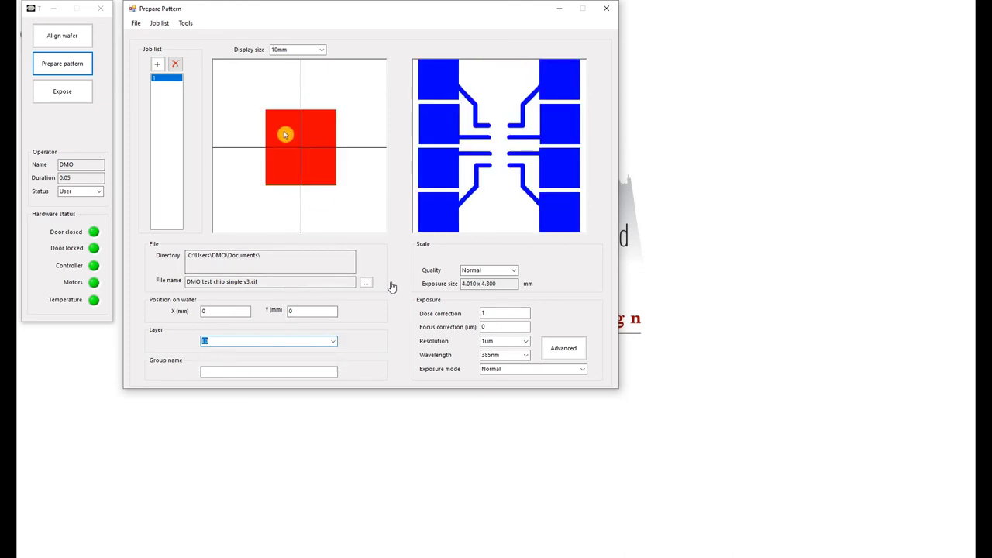
click(473, 270)
Step: Review job 1's Normal quality, dose and focus corrections, and 1um resolution, leaving them unchanged
click(516, 271)
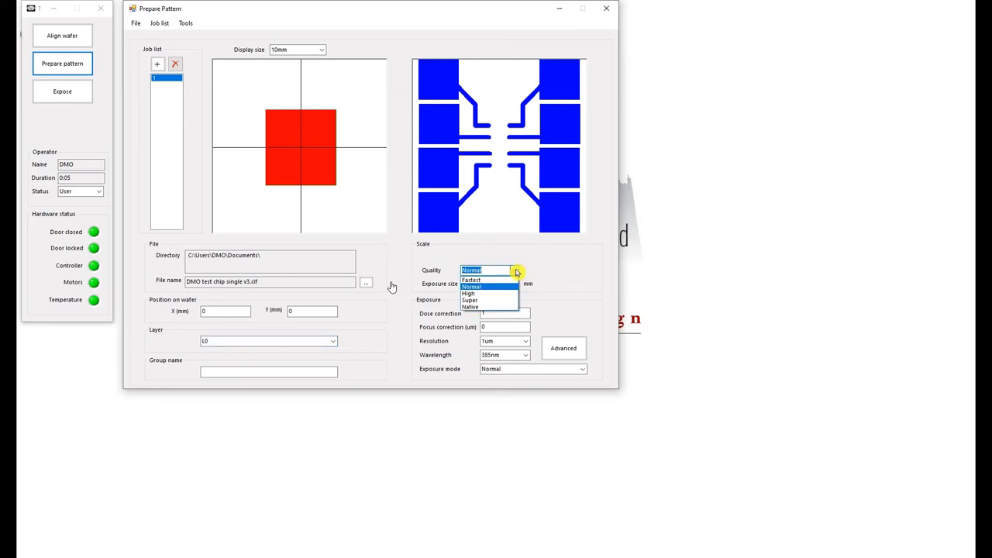
click(516, 271)
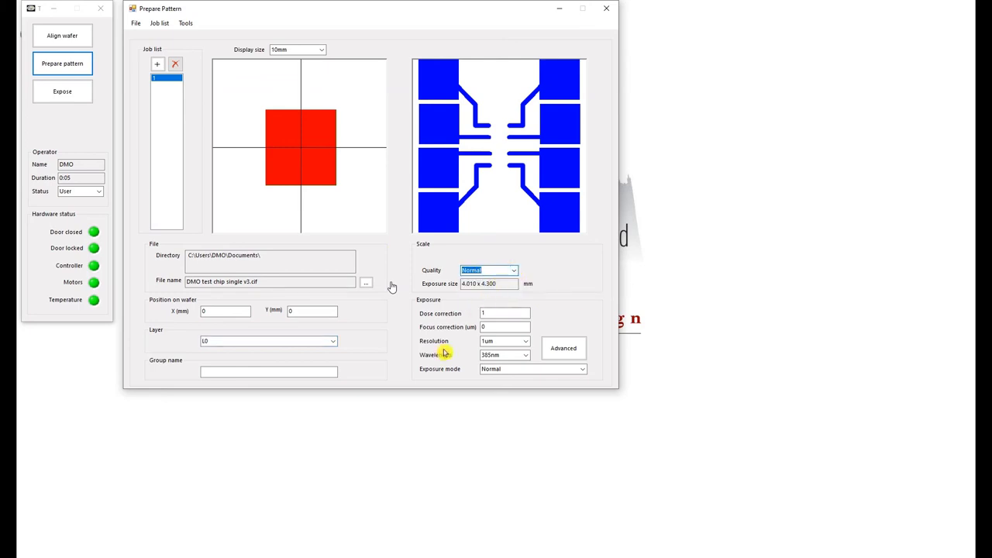
drag(490, 312, 472, 317)
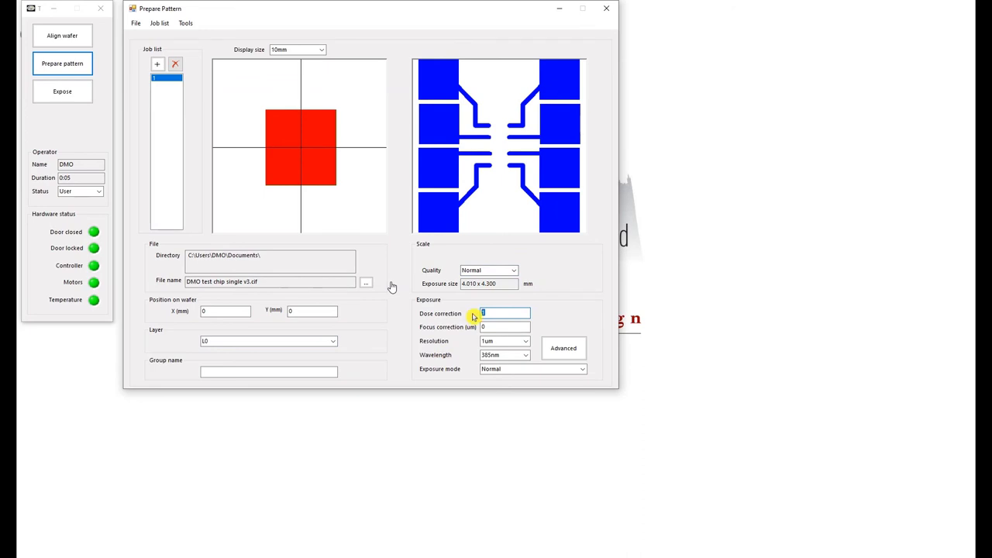
drag(496, 327, 476, 328)
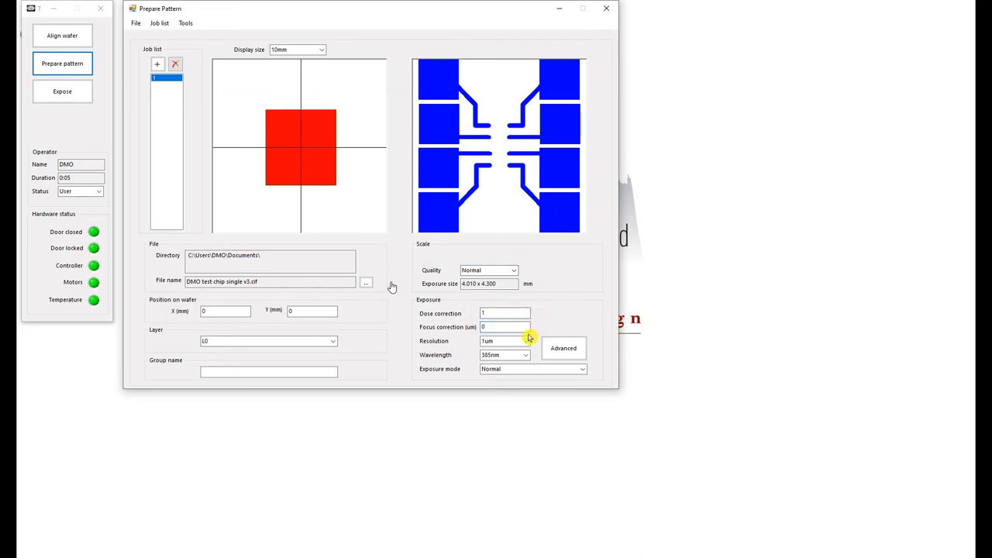
click(528, 342)
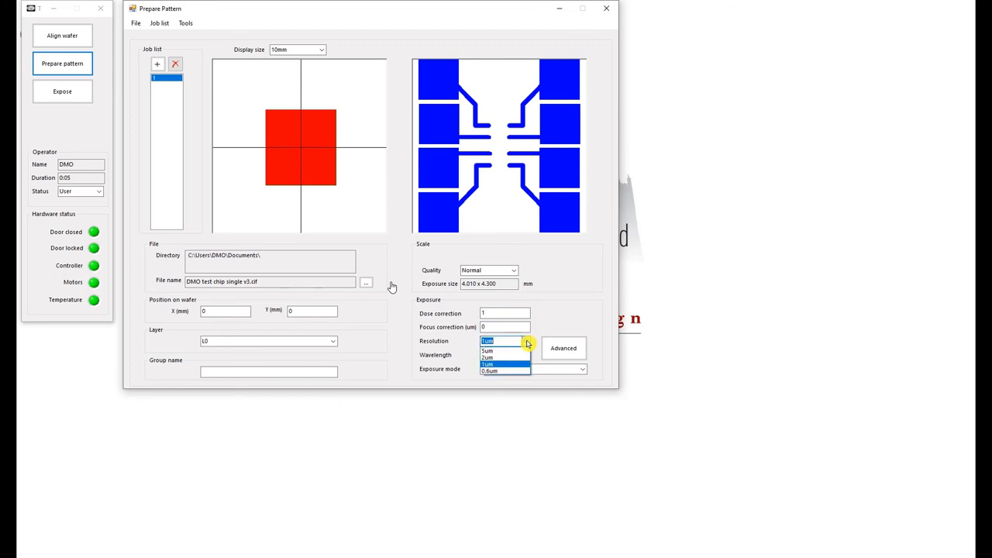
click(527, 343)
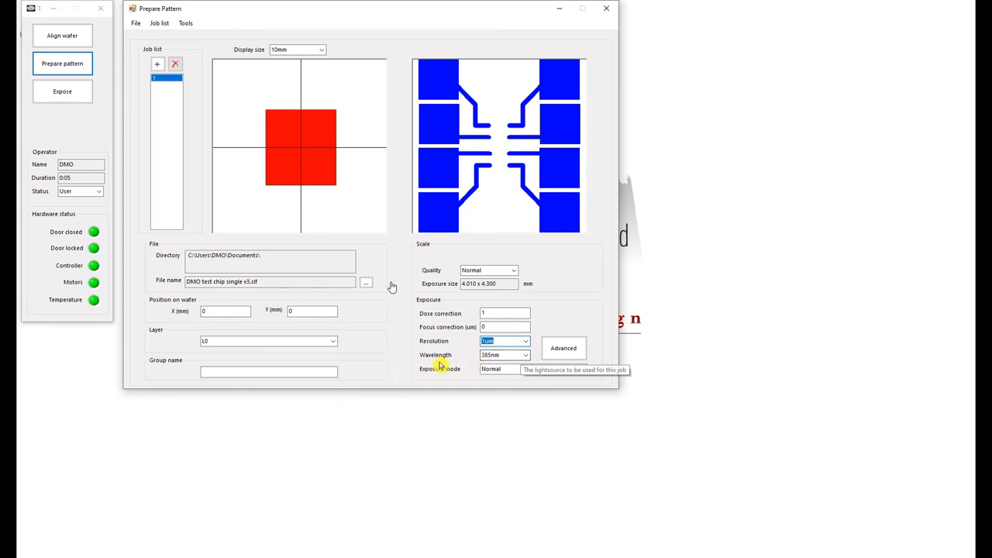
Step: Keep Normal exposure mode and add a second job to the job list
click(583, 369)
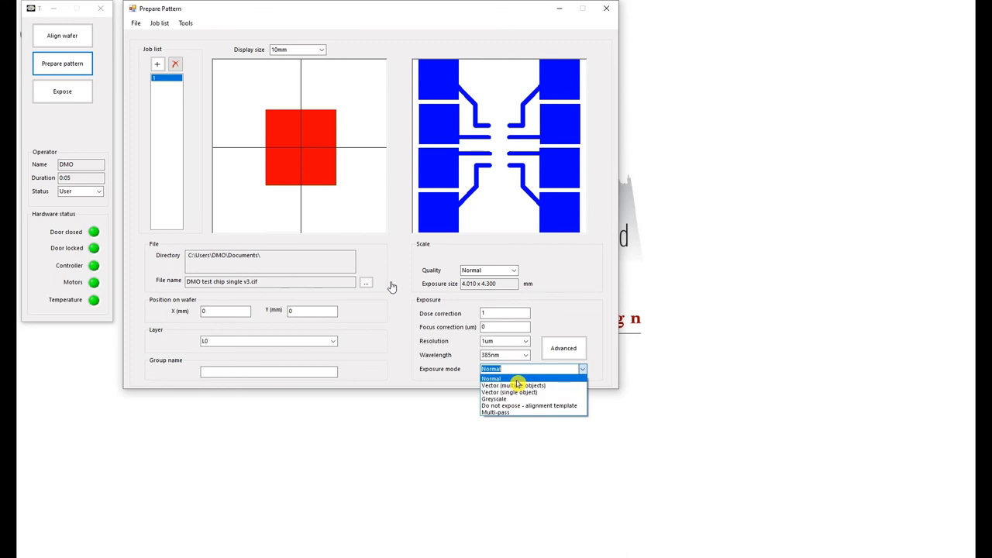
click(516, 379)
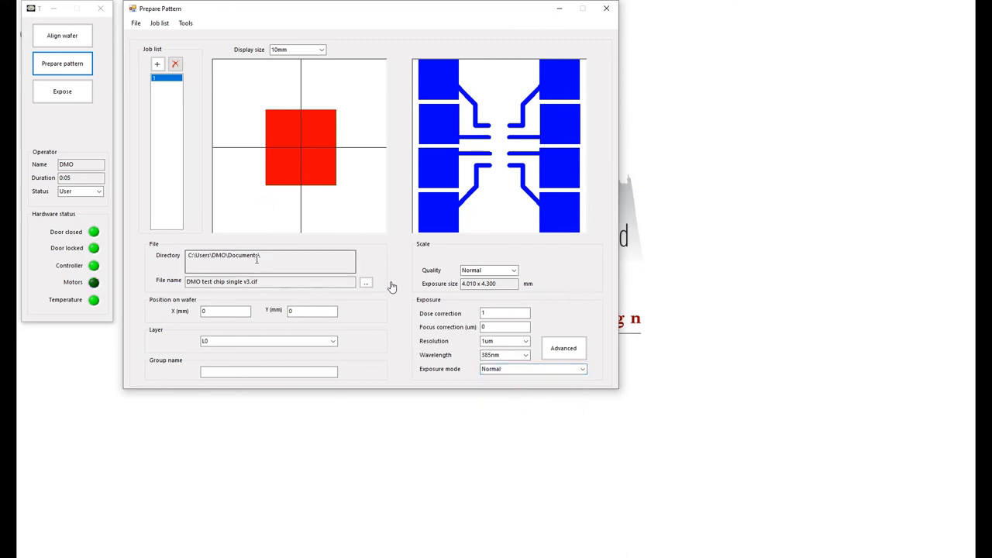
click(156, 64)
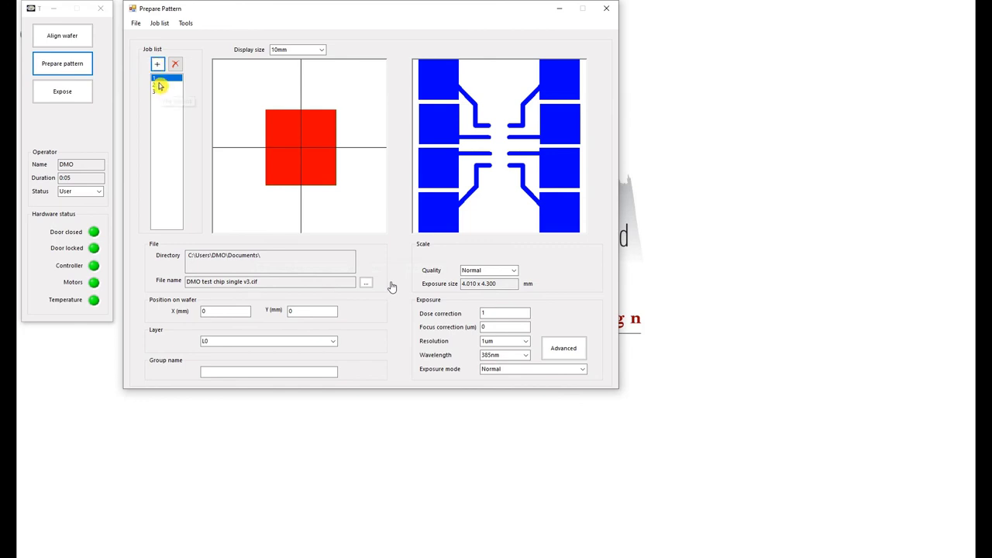
Step: Load DMO test chip single v3.cif into jobs 1–3 and set job 1's resolution to 5um
shift+click(159, 93)
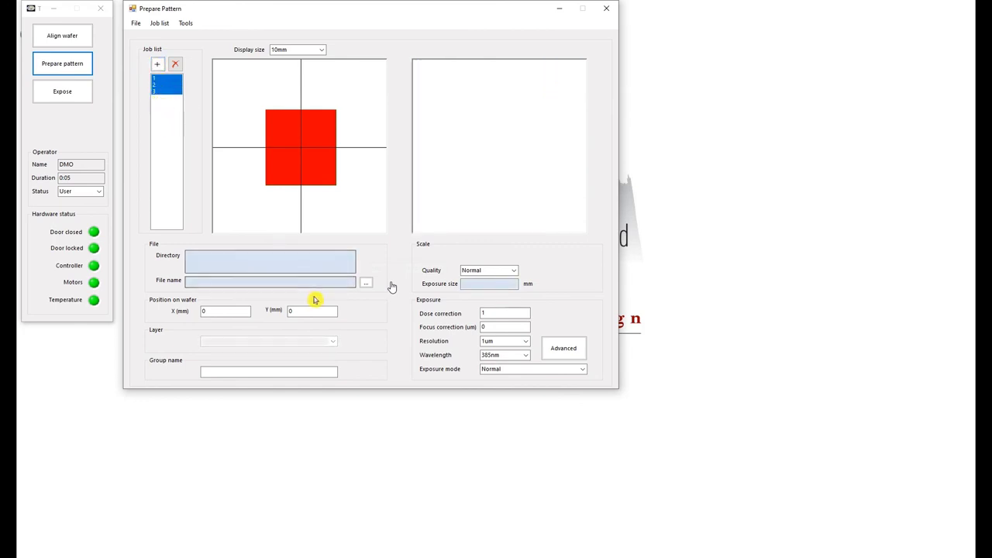
click(366, 284)
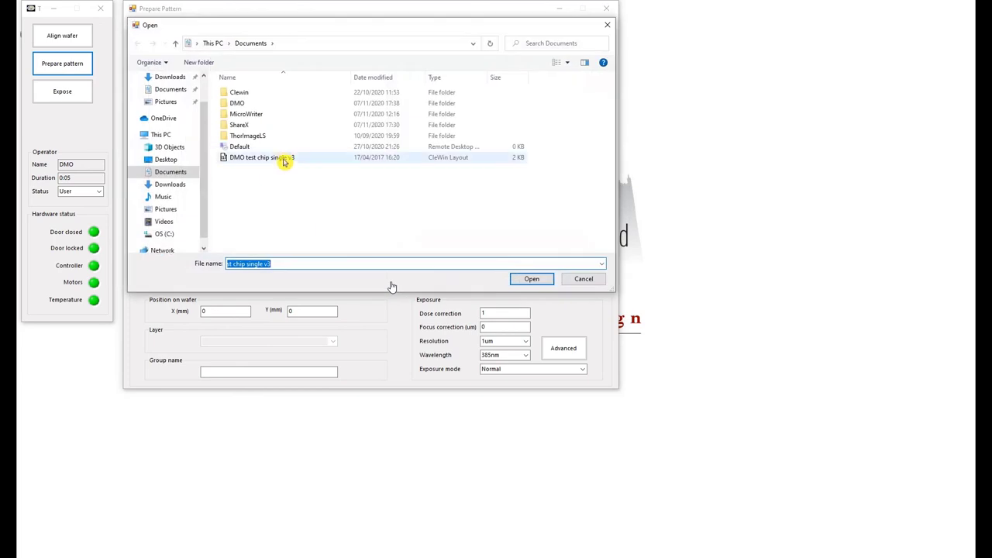
click(284, 159)
click(532, 282)
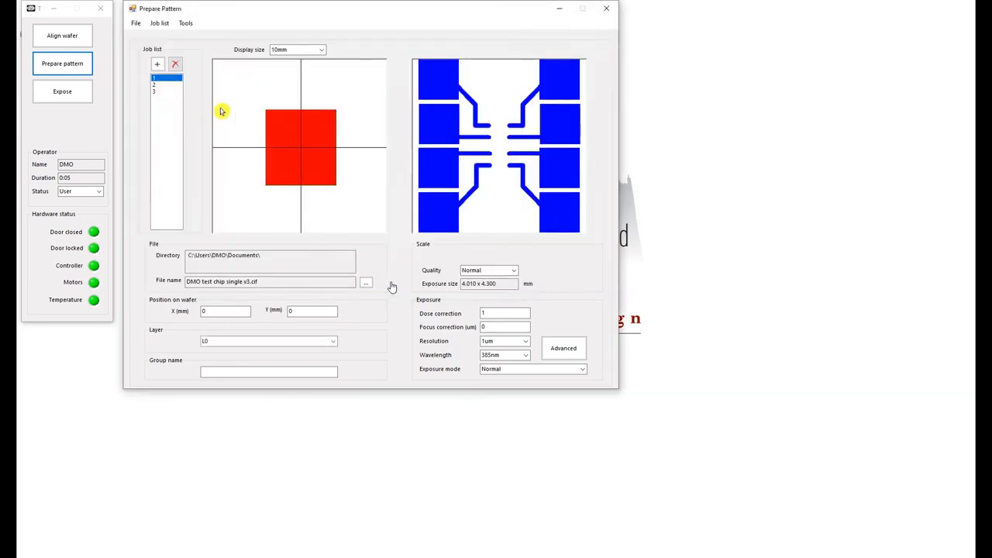
click(523, 343)
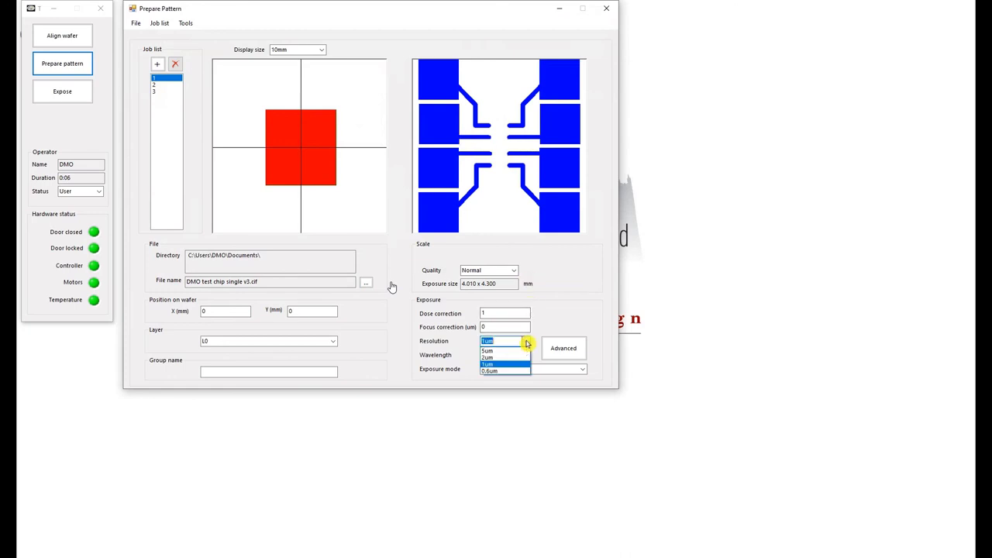
click(502, 350)
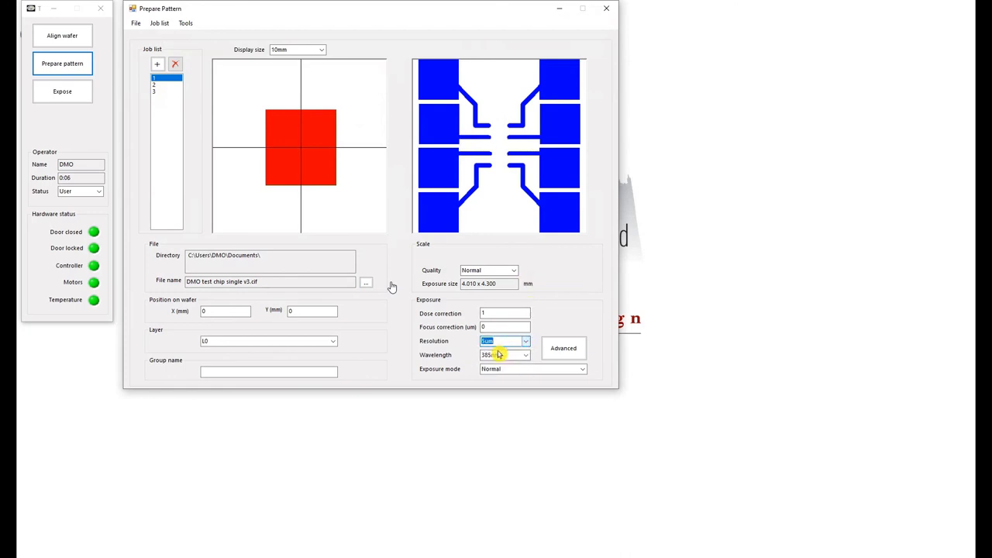
Step: Set job 2 to layer L1
click(161, 85)
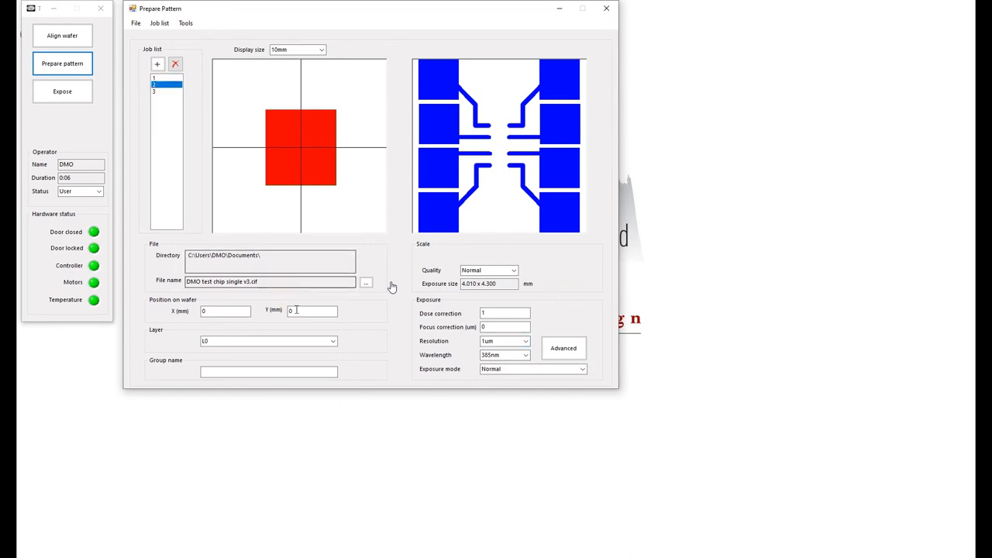
click(334, 344)
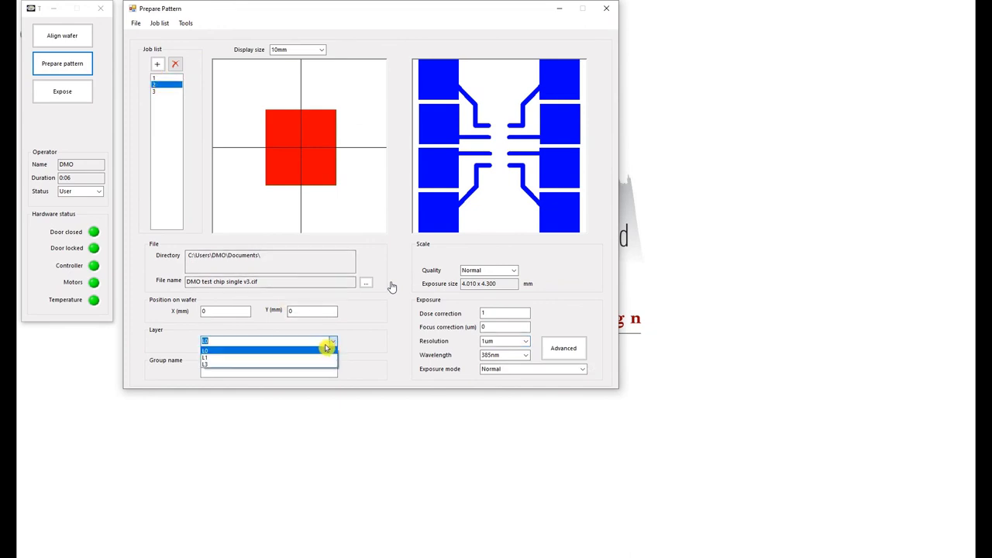
click(325, 358)
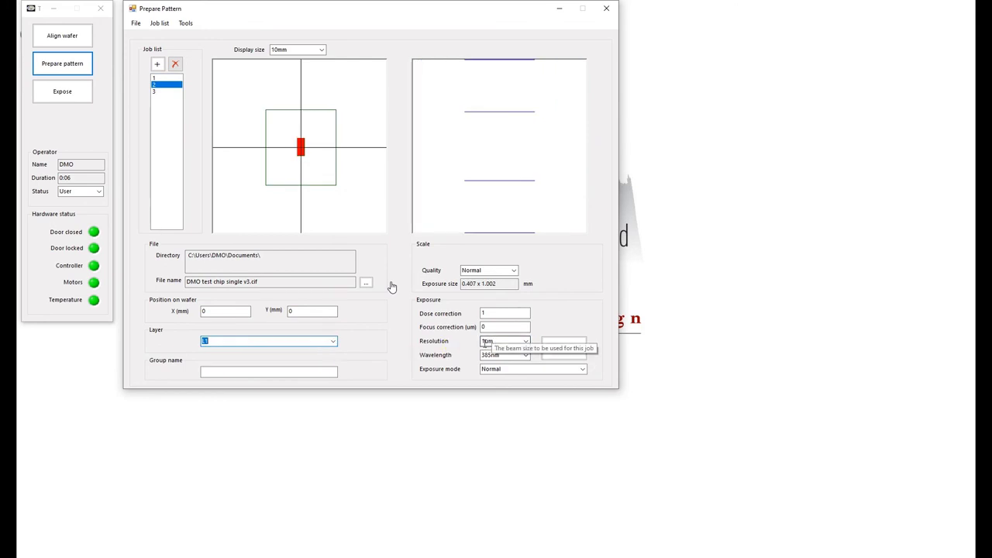
Step: Set job 3 to layer L3 with a 0.6um resolution
click(159, 92)
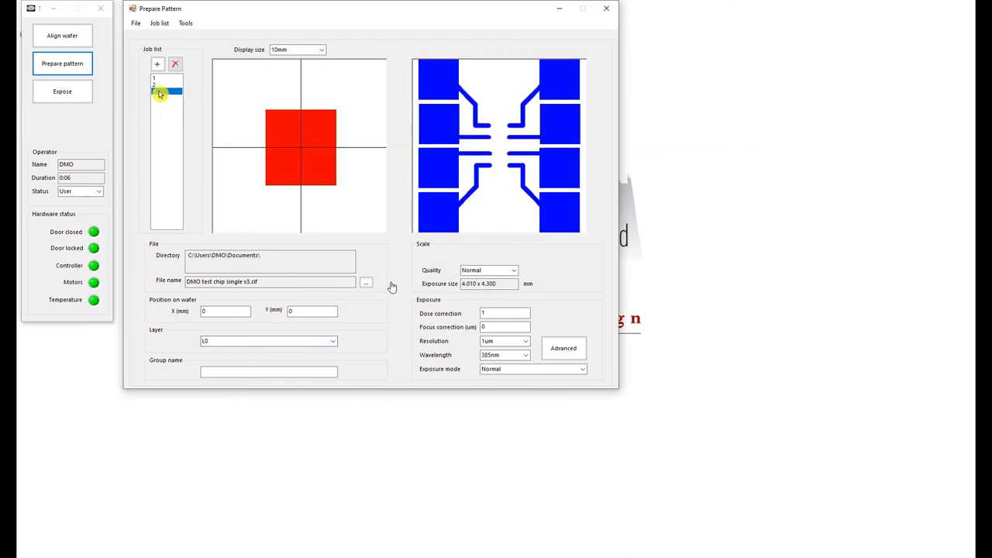
click(332, 342)
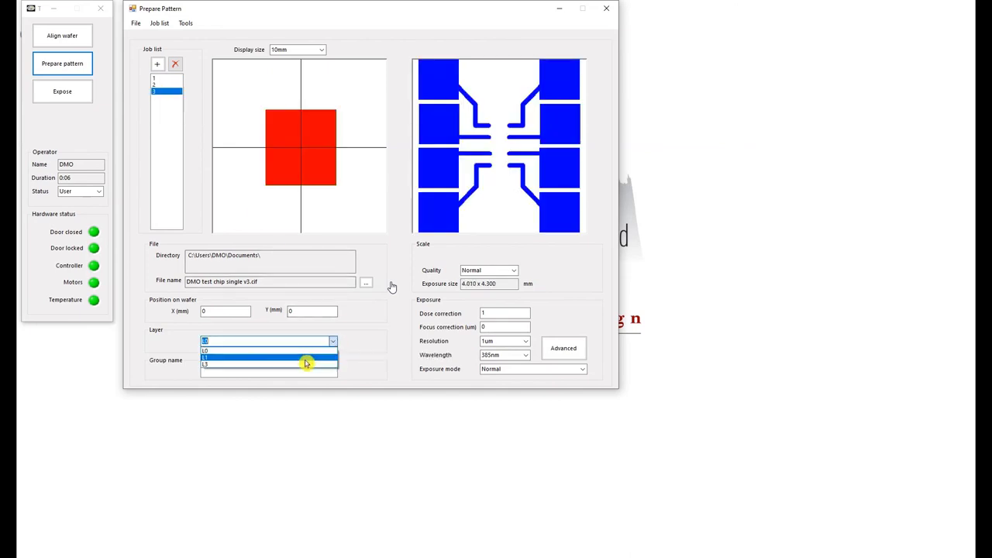
click(306, 365)
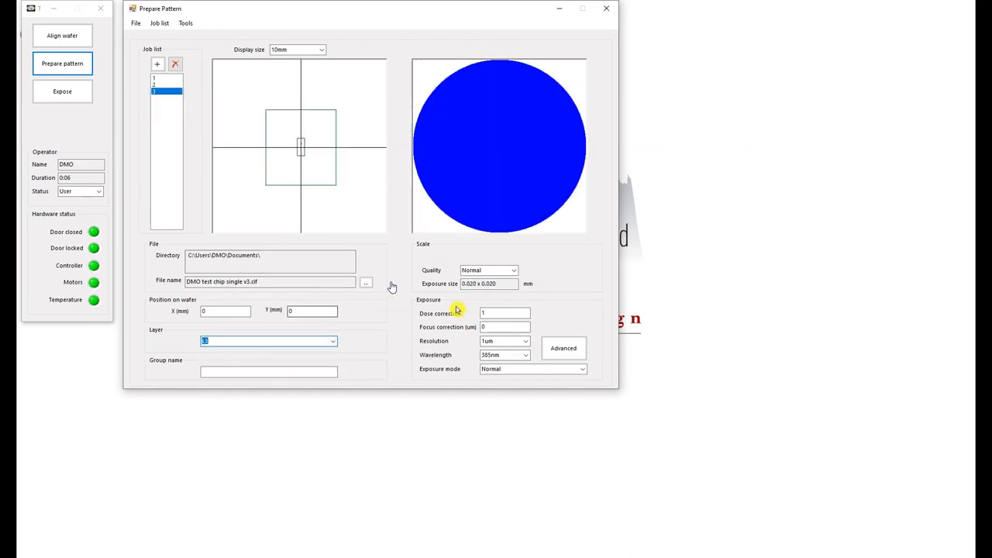
drag(508, 284, 464, 287)
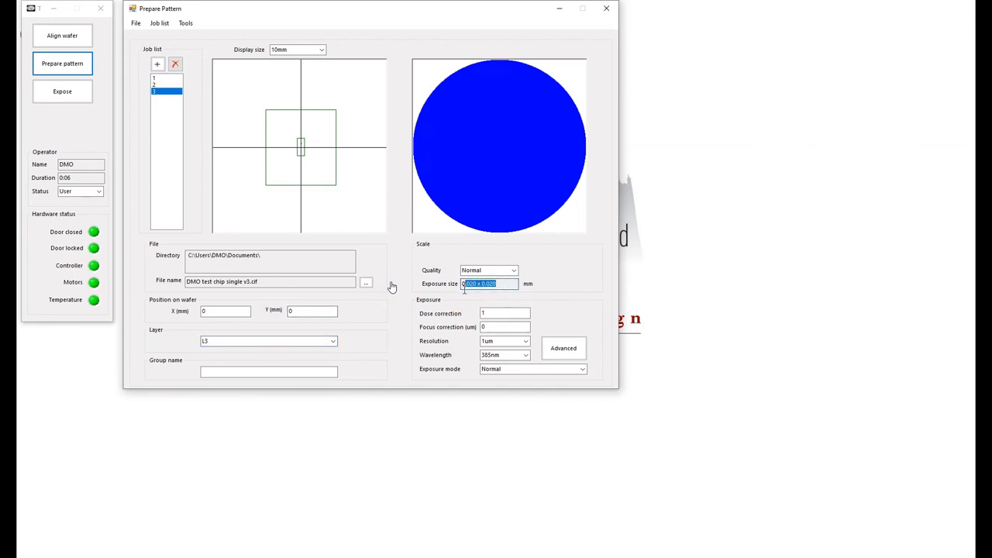
click(527, 344)
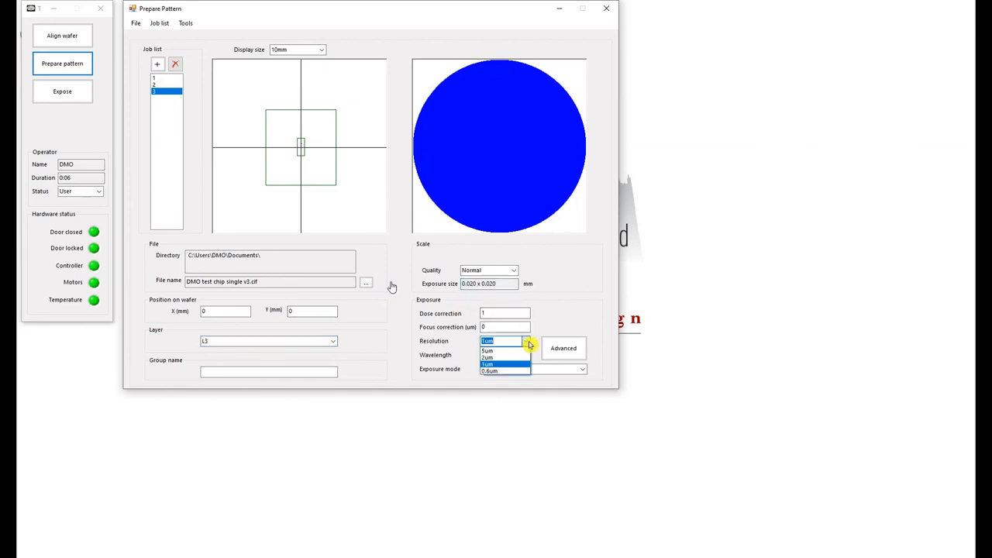
click(501, 372)
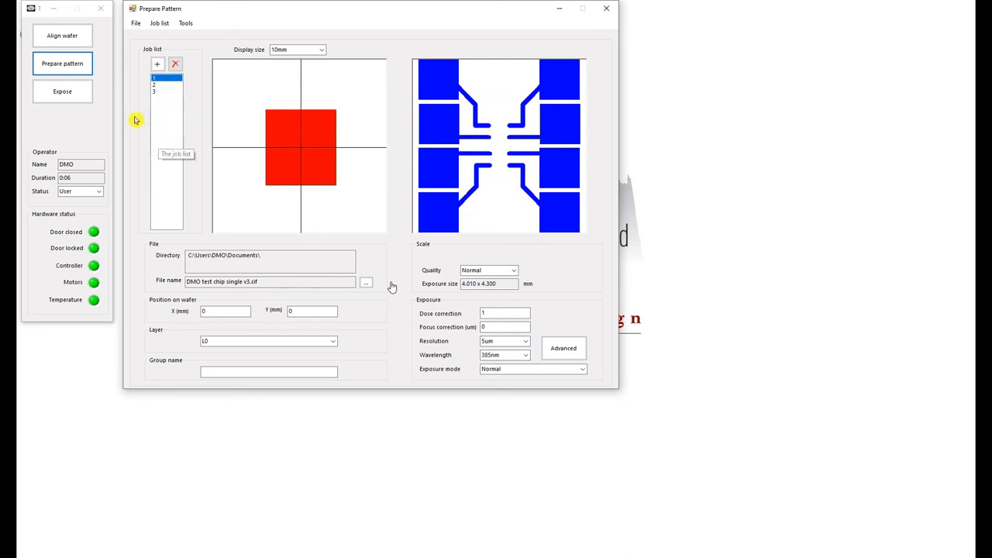
Step: In the Expose window, set resist sensitivity to 100 and global focus correction to 0
click(62, 93)
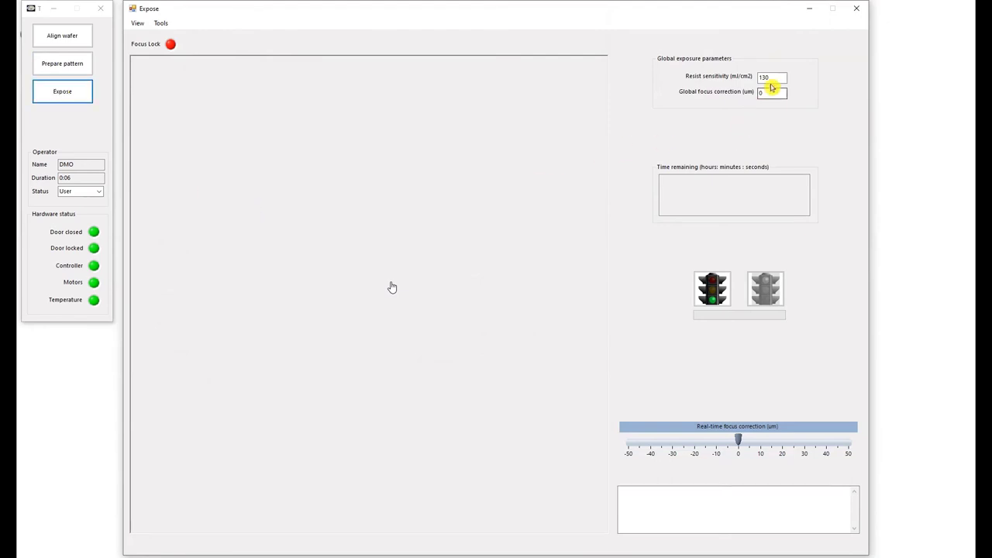
mouse_move(781, 77)
mouse_down()
mouse_move(754, 77)
mouse_move(765, 75)
mouse_up()
text(100)
click(775, 95)
double_click(776, 94)
text(0)
Step: Start exposing the job list, triggering the 'System not focused' warning
click(170, 45)
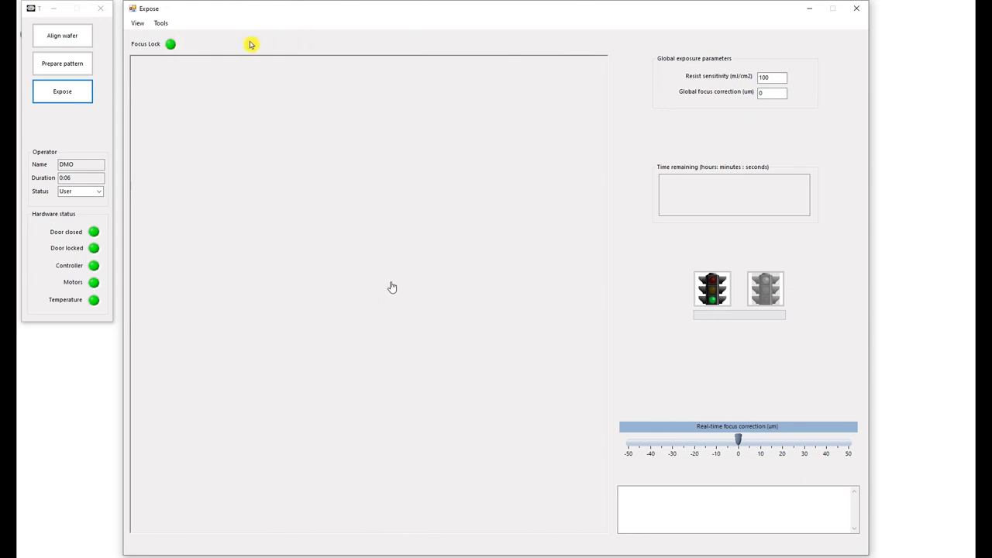
click(171, 44)
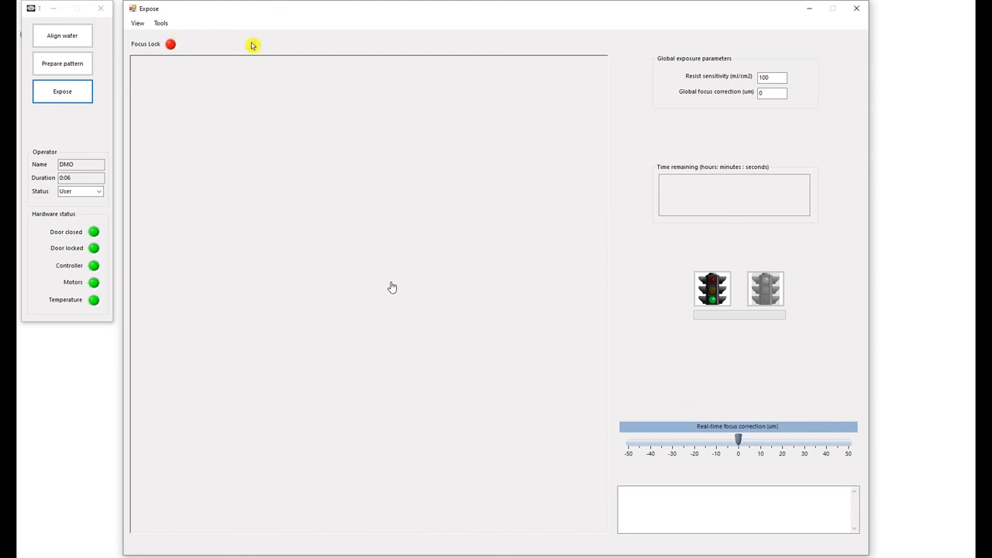
click(717, 290)
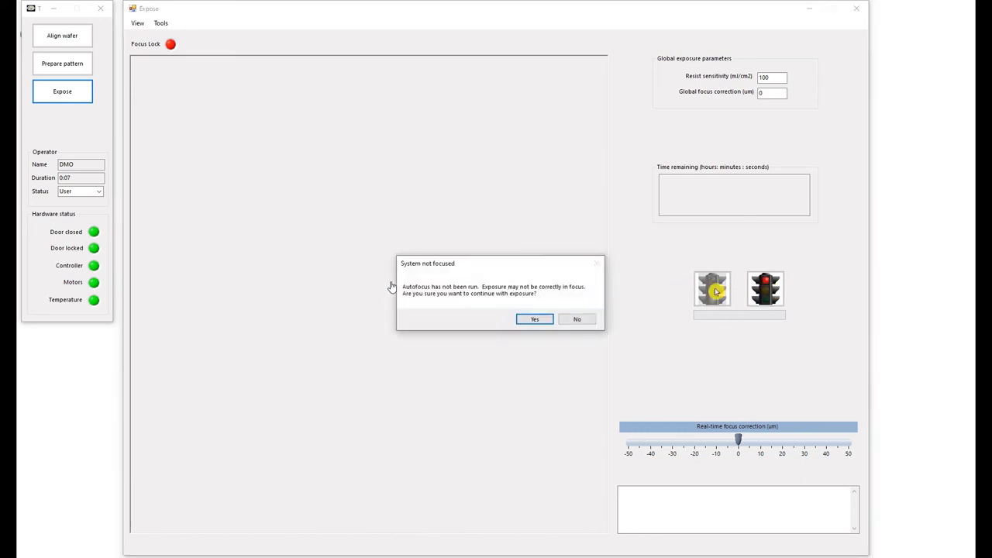
Step: Confirm Yes to the 'System not focused' warning so job 1 starts exposing
click(534, 318)
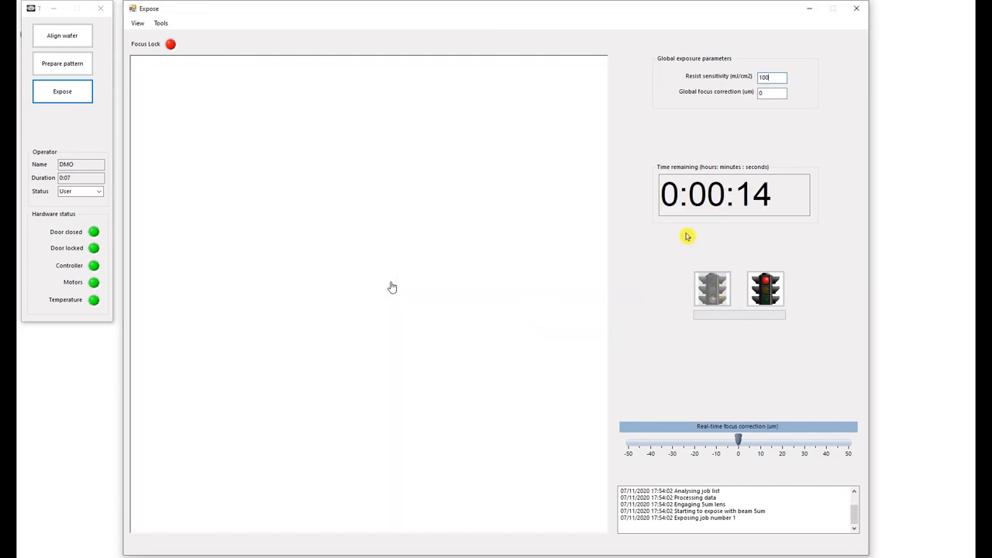